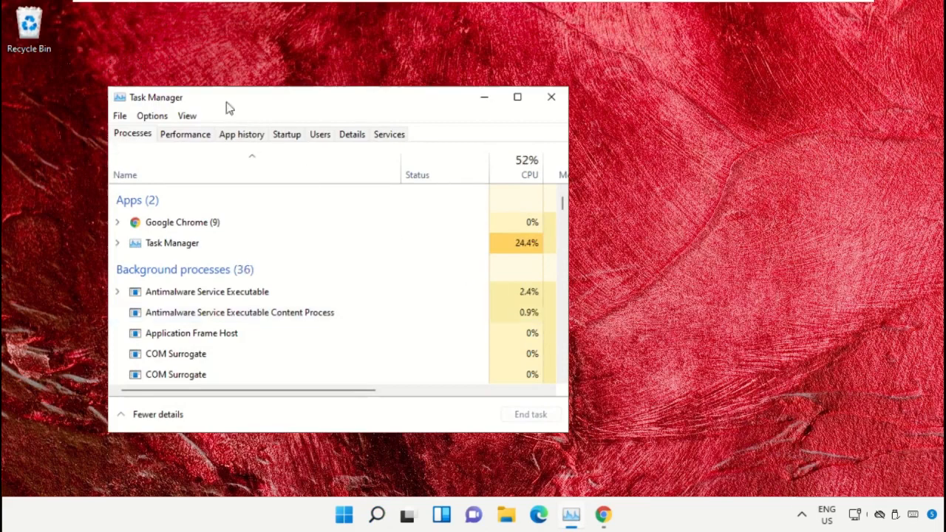
Move Task Manager aside and start a new task via Run new task, browsing for the program.
drag(194, 99, 432, 79)
click(360, 96)
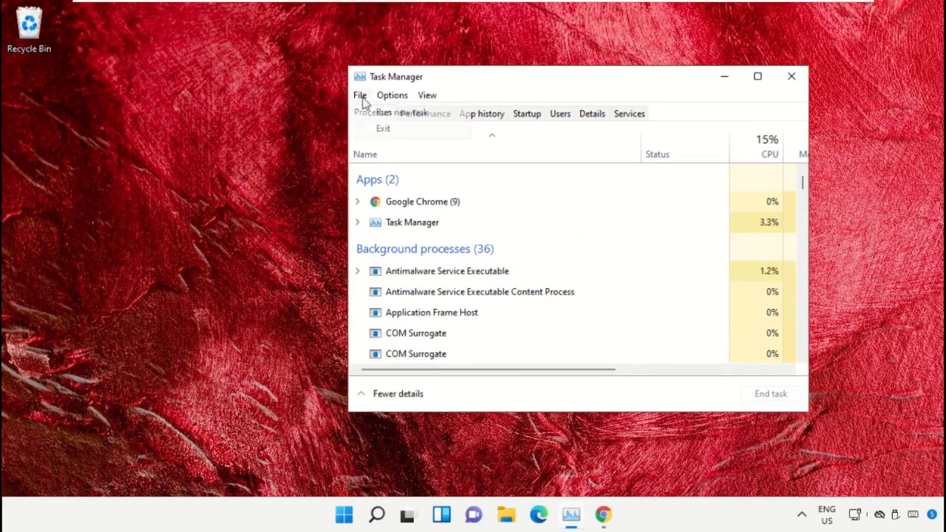
click(403, 112)
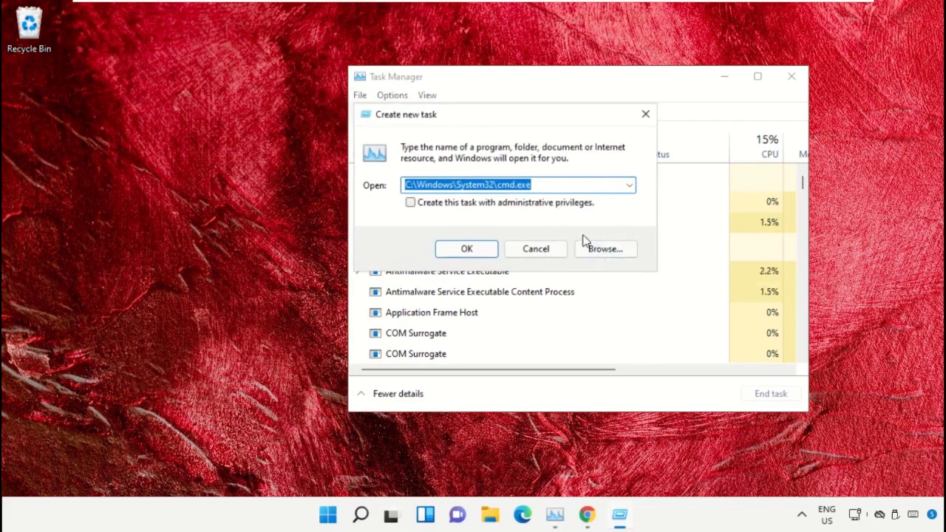
click(606, 249)
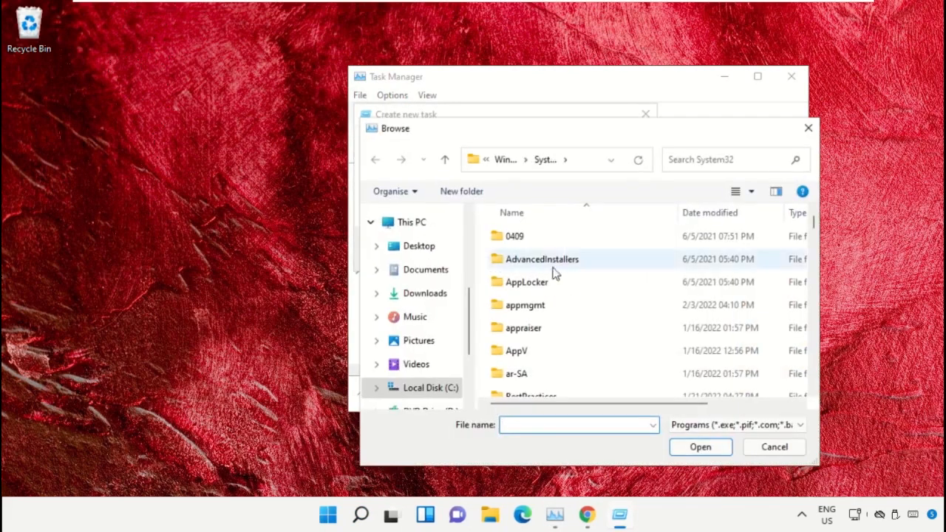
Browse from This PC through Local Disk (C:) > Windows into the System32 folder.
click(409, 223)
scroll(595, 266, down, 3)
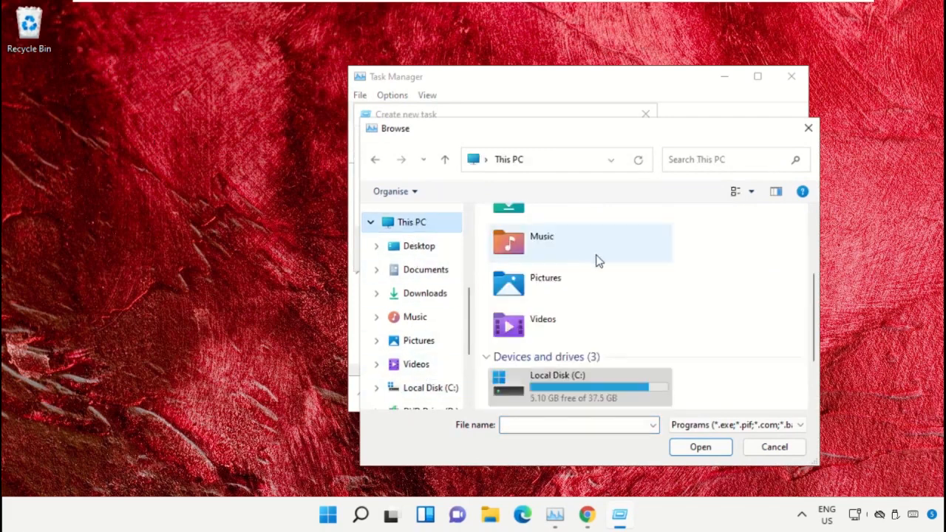
double_click(583, 304)
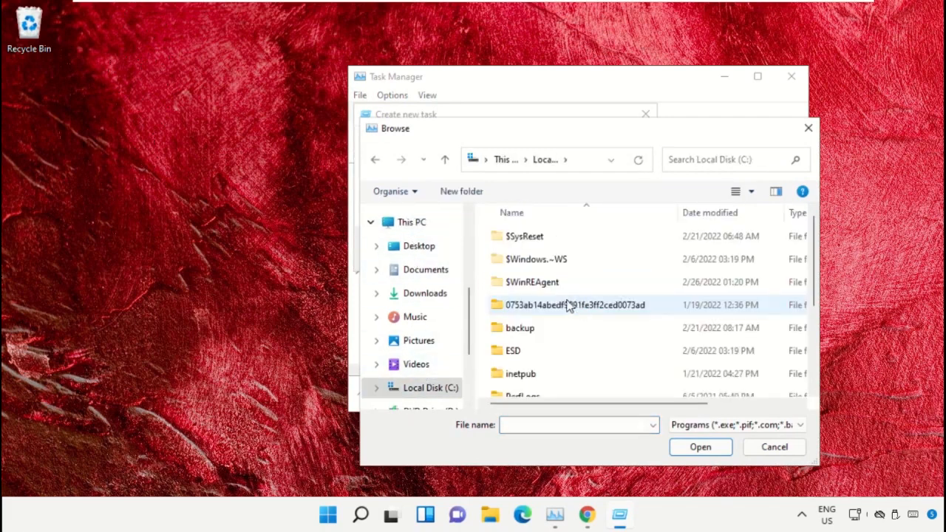
scroll(566, 306, down, 2)
double_click(527, 389)
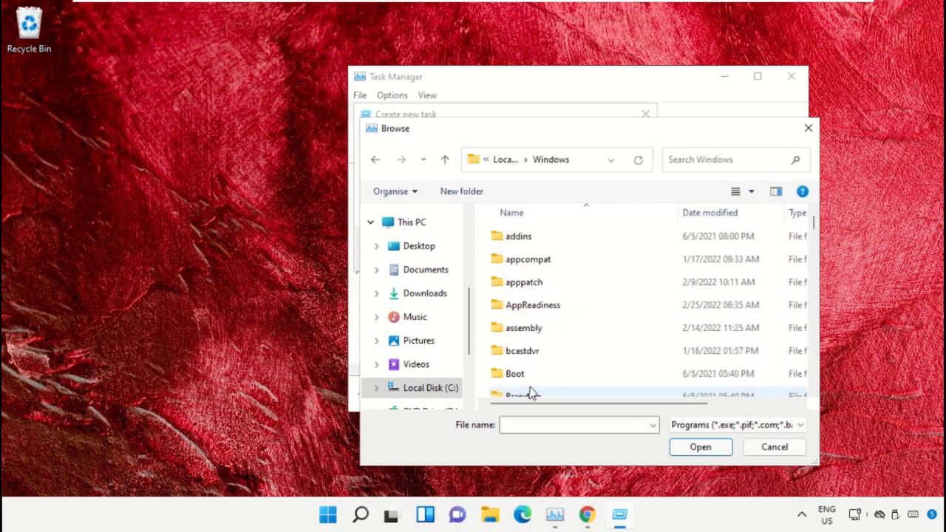
text(sy)
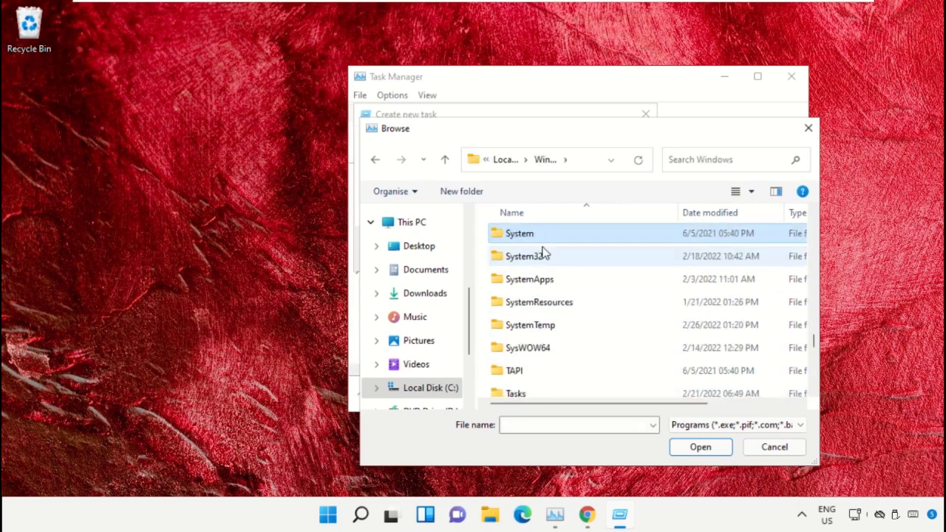
double_click(553, 258)
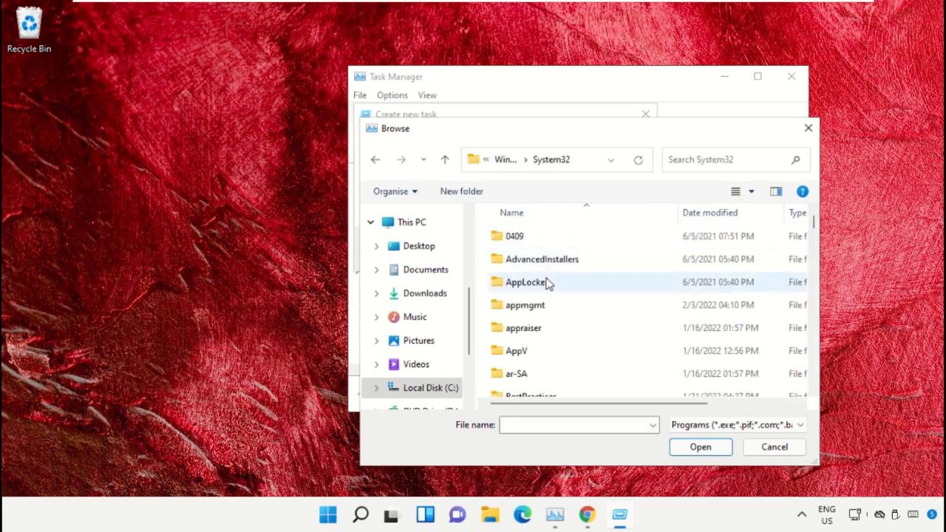
Pick cmd.exe so C:\Windows\System32\cmd.exe fills the Open field.
scroll(550, 288, down, 3)
scroll(553, 295, down, 20)
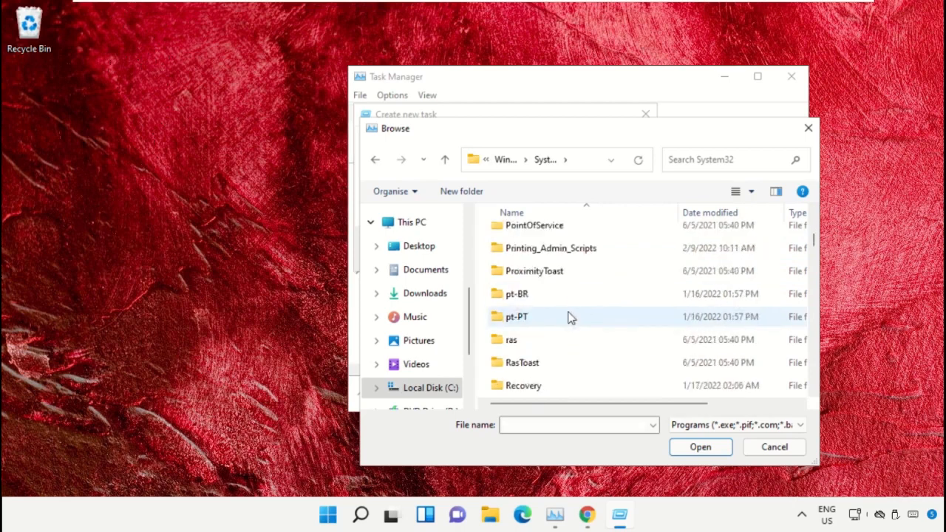
double_click(571, 318)
key(alt+Left)
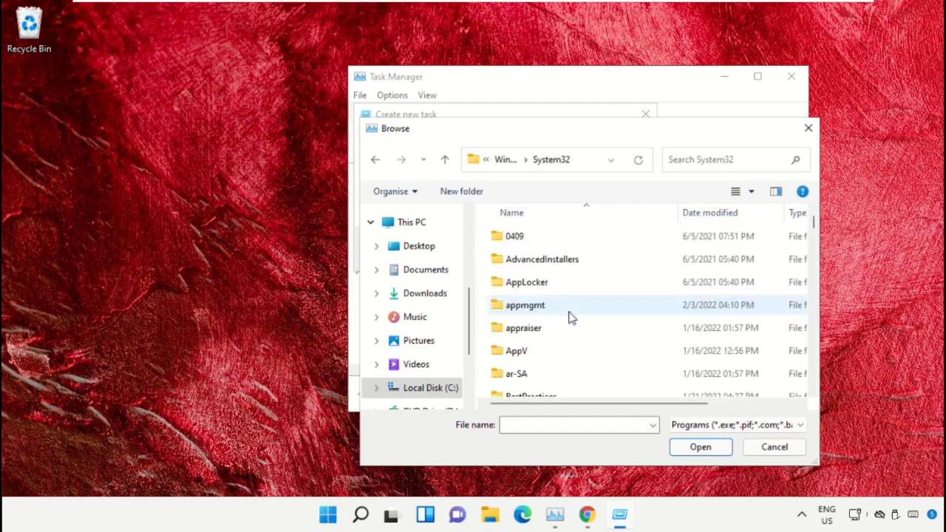
scroll(571, 318, down, 20)
text(cmd.exe)
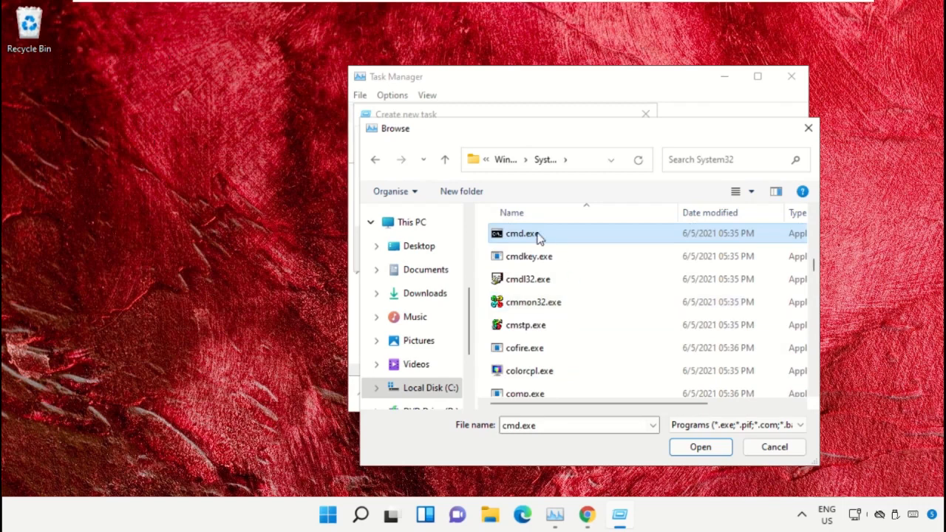
double_click(539, 235)
drag(574, 184, 365, 204)
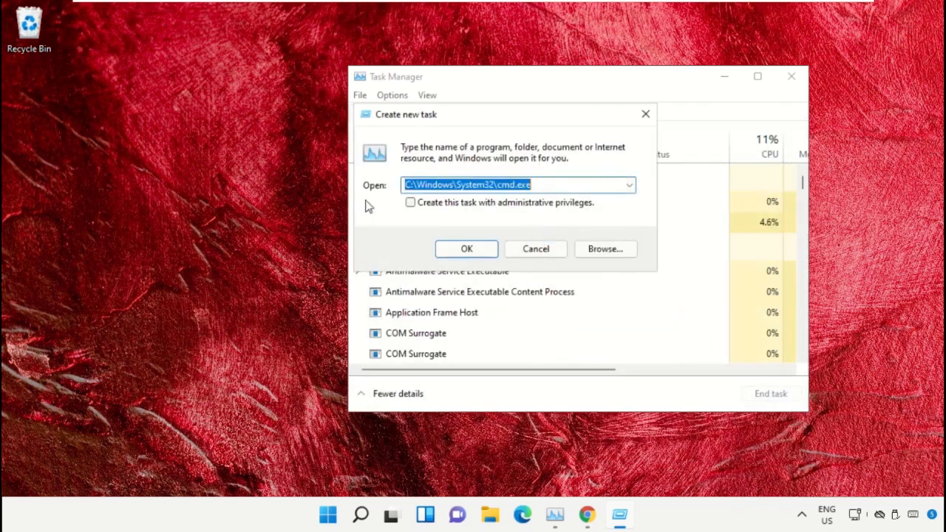
Launch cmd.exe with administrative privileges, minimize Task Manager, and shrink and centre the console.
click(414, 206)
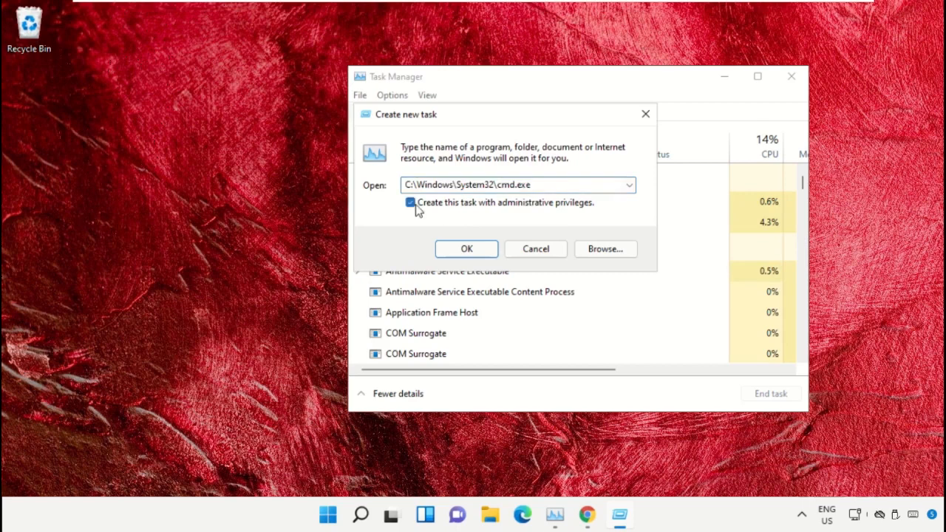
click(461, 252)
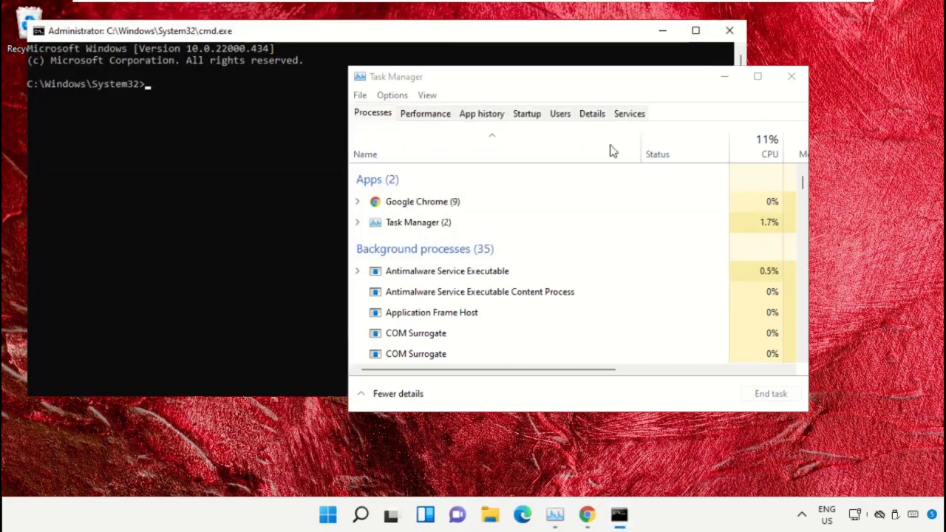
click(724, 77)
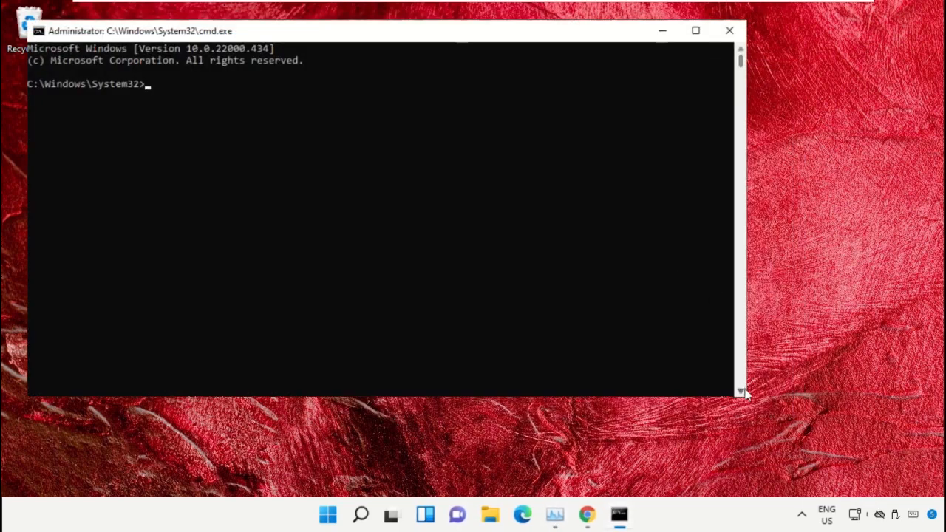
drag(748, 401, 551, 325)
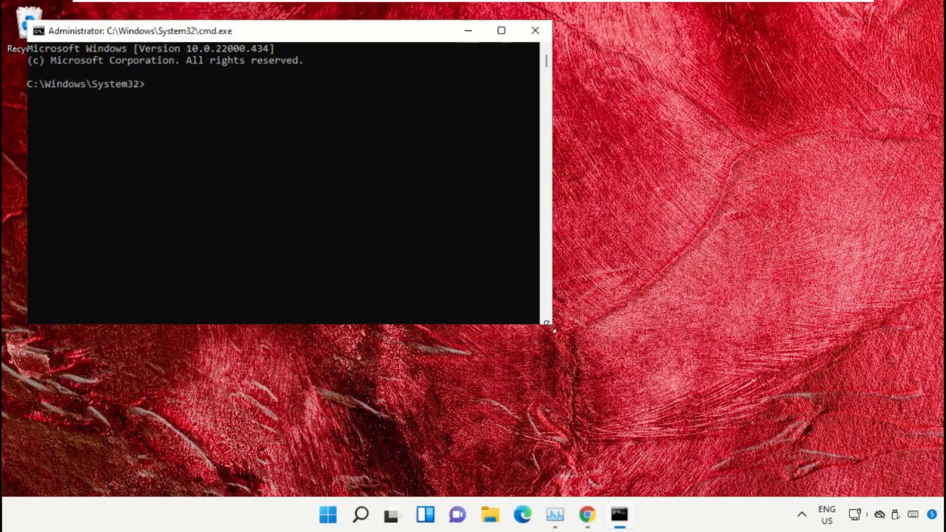
drag(342, 31, 582, 178)
mouse_move(589, 521)
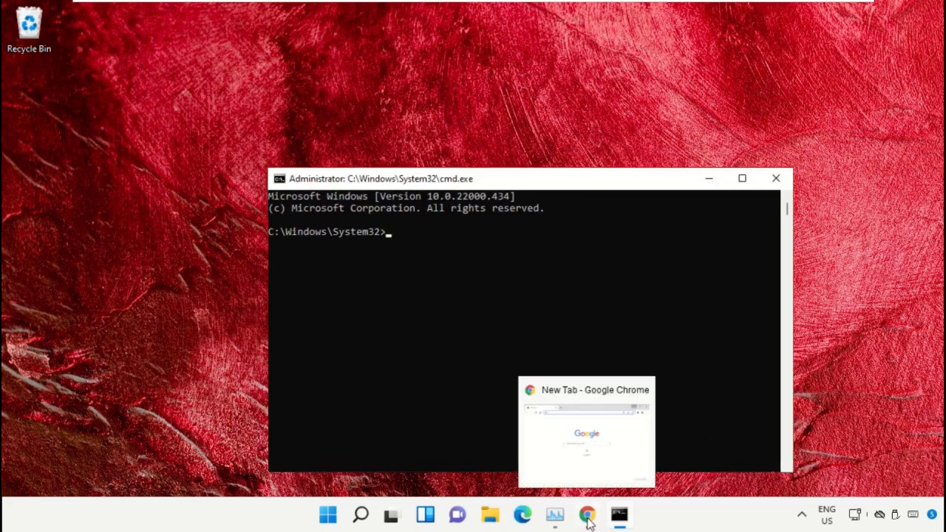
drag(589, 521, 555, 521)
In Chrome, load google.com and search for 'hows.tech windows commands'.
mouse_move(555, 517)
click(599, 462)
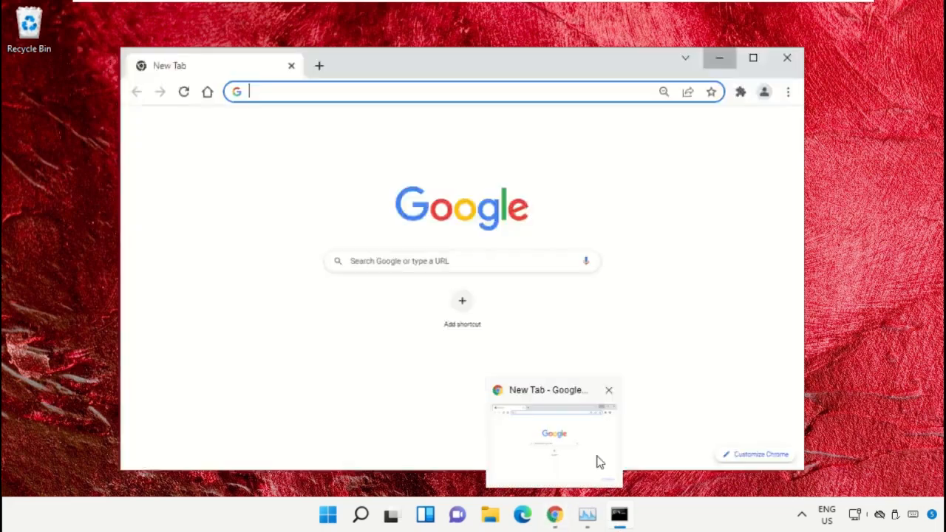
text(google.com)
key(Return)
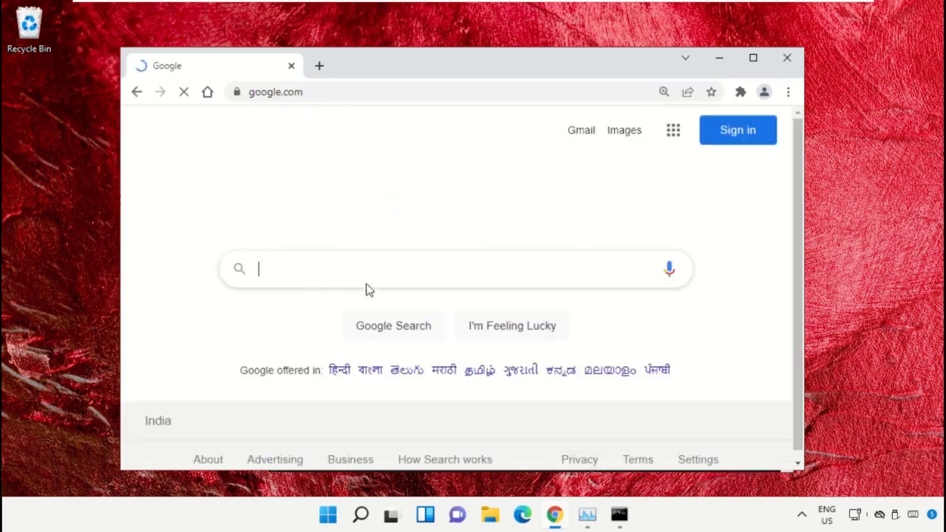
text(hows.t)
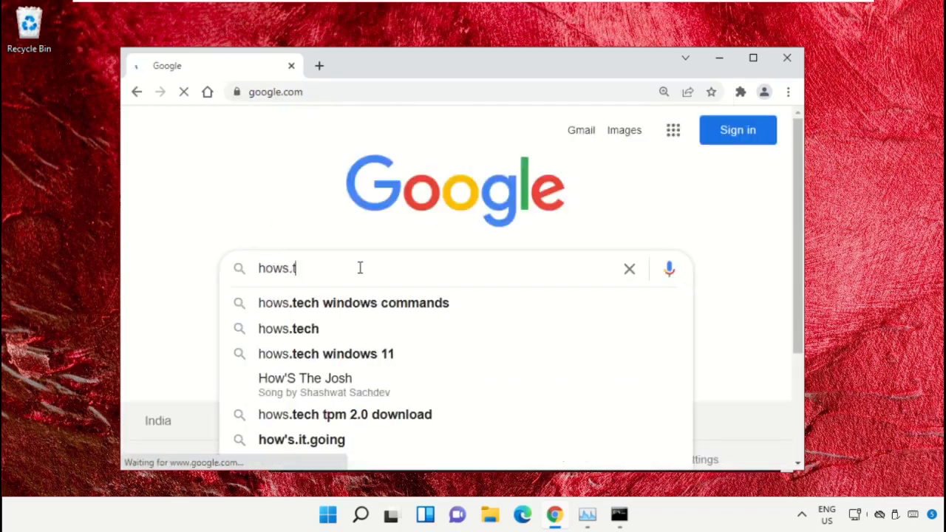
key(Down)
key(Return)
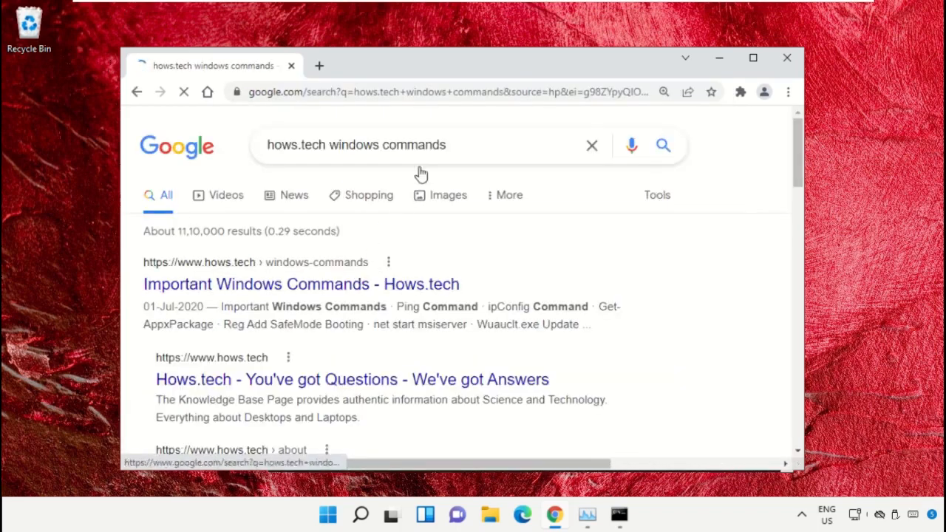
drag(485, 143, 241, 135)
click(291, 123)
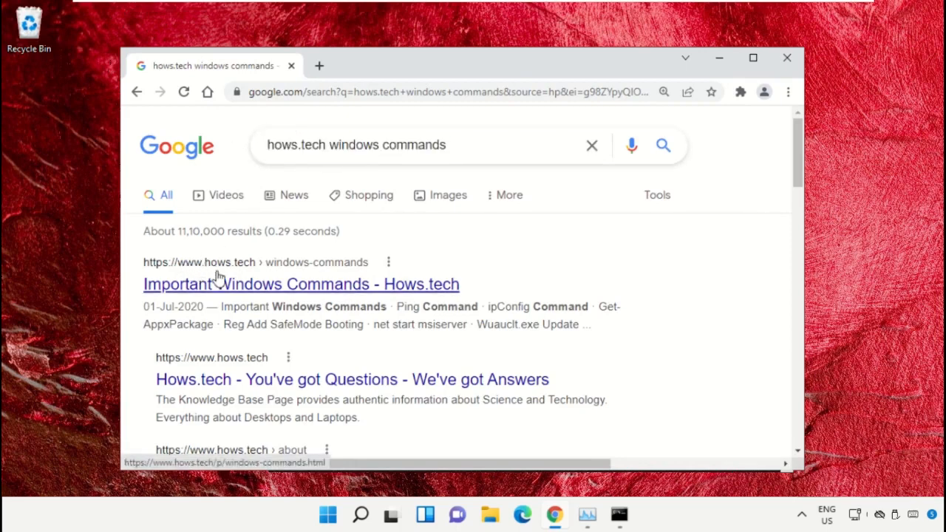
Open the hows.tech Important Windows Commands result and scroll down to its sfc commands.
click(405, 294)
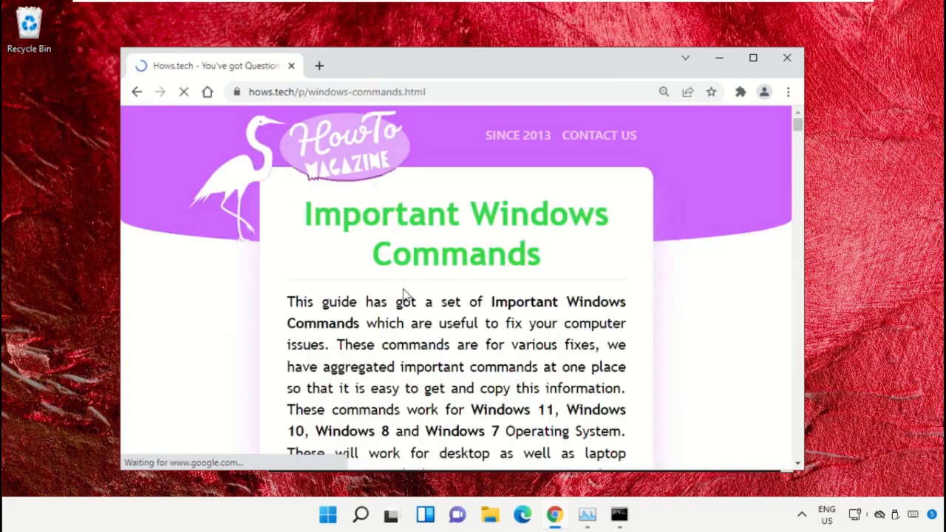
scroll(465, 201, down, 8)
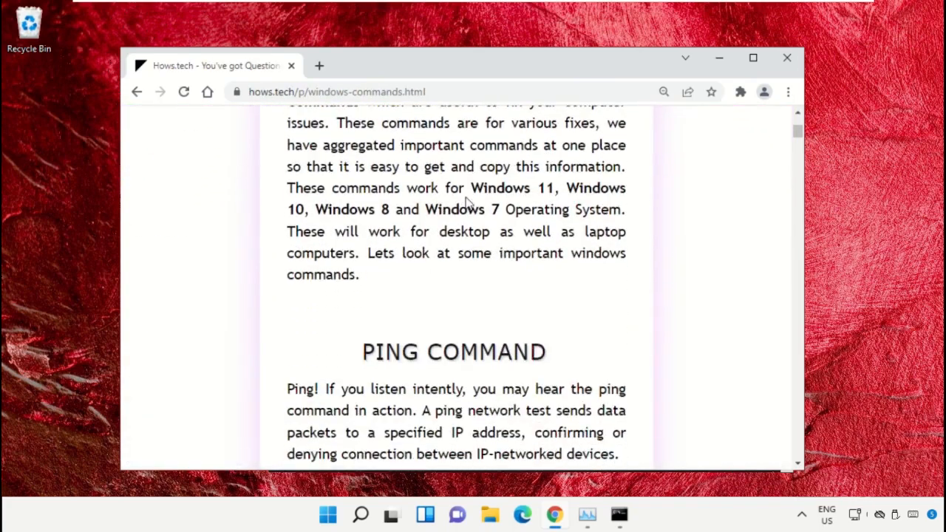
scroll(467, 205, down, 10)
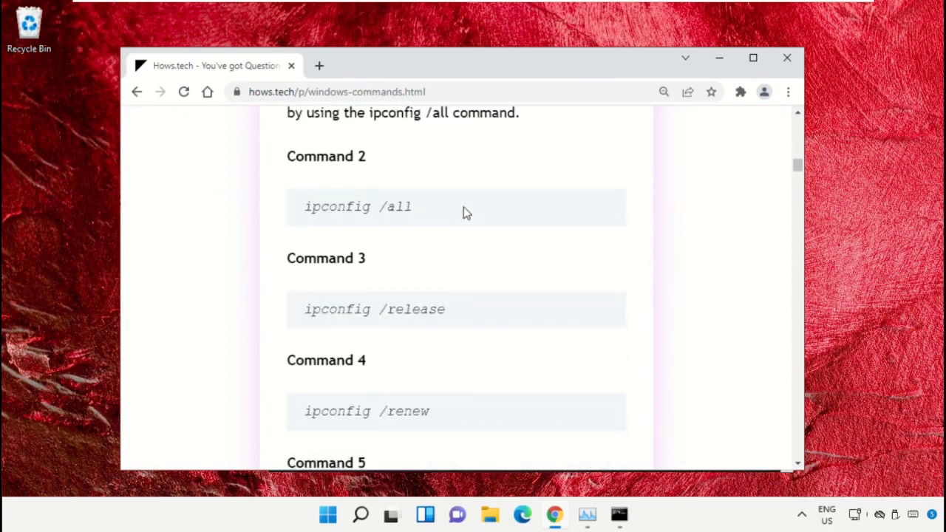
scroll(464, 228, down, 12)
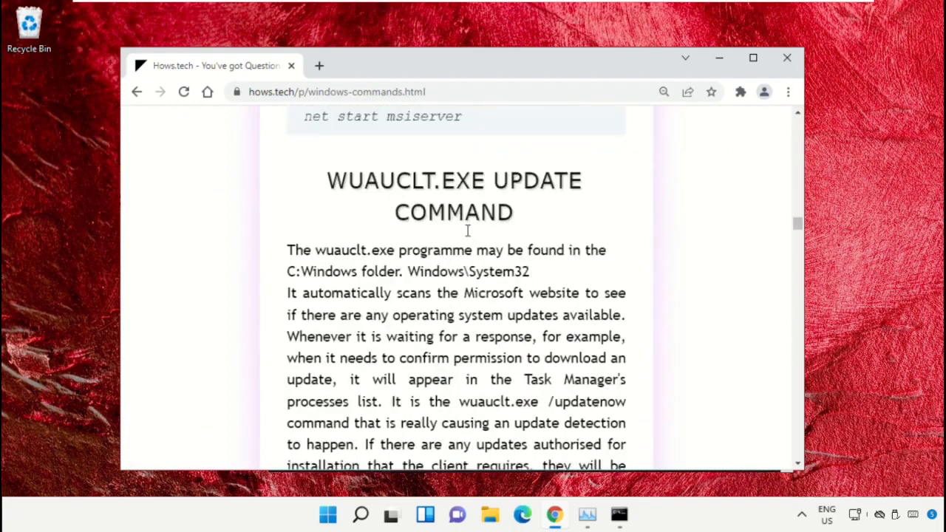
scroll(467, 233, down, 8)
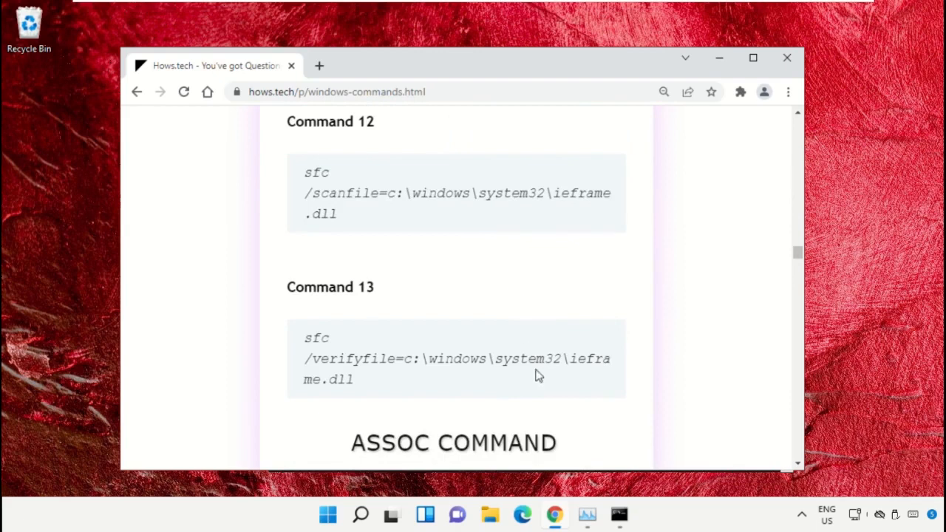
Copy the sfc /scanfile command for ieframe.dll from the page and run it in the admin prompt.
triple_click(418, 195)
right_click(374, 194)
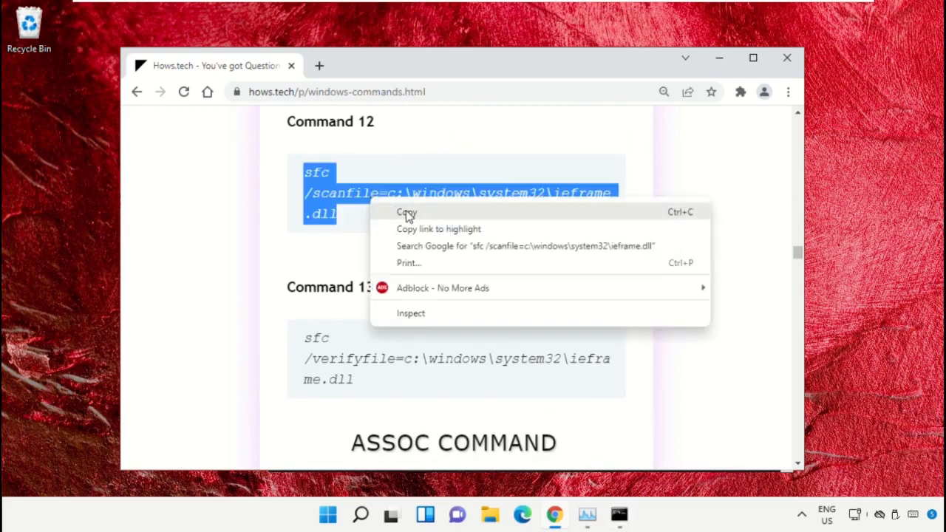
click(405, 212)
click(613, 515)
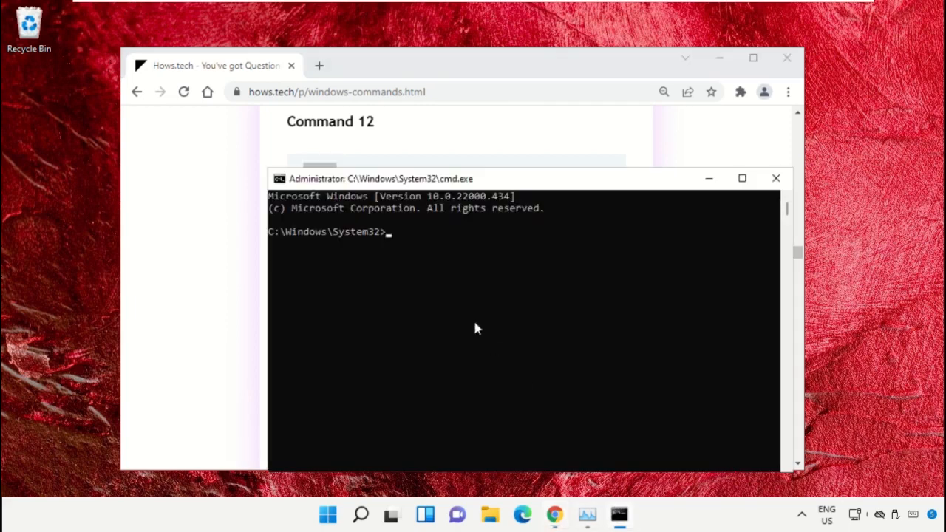
right_click(417, 234)
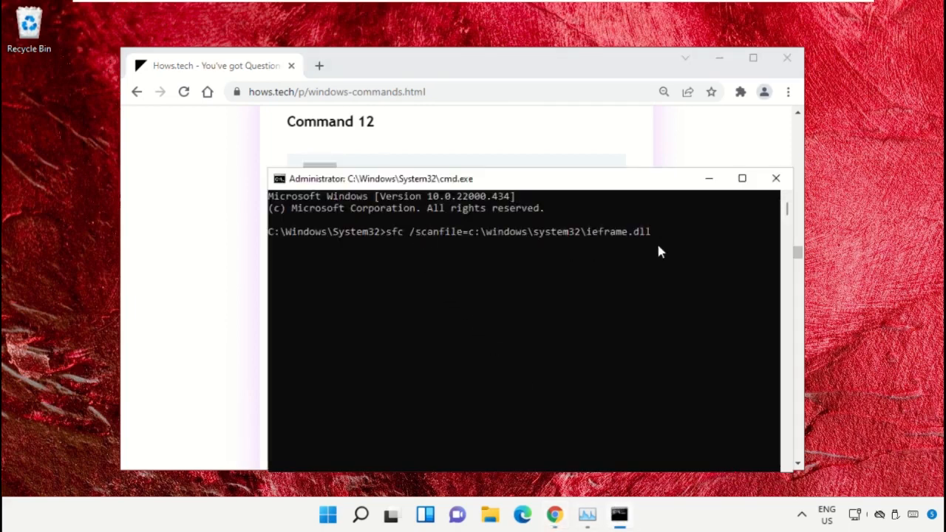
key(Return)
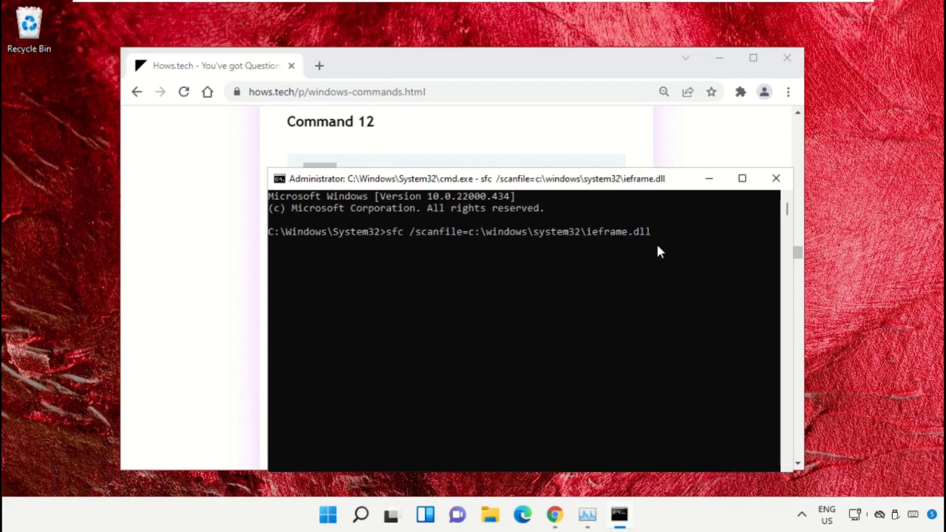
Copy and run the sfc /verifyfile command for ieframe.dll, then exit the Command Prompt.
click(560, 122)
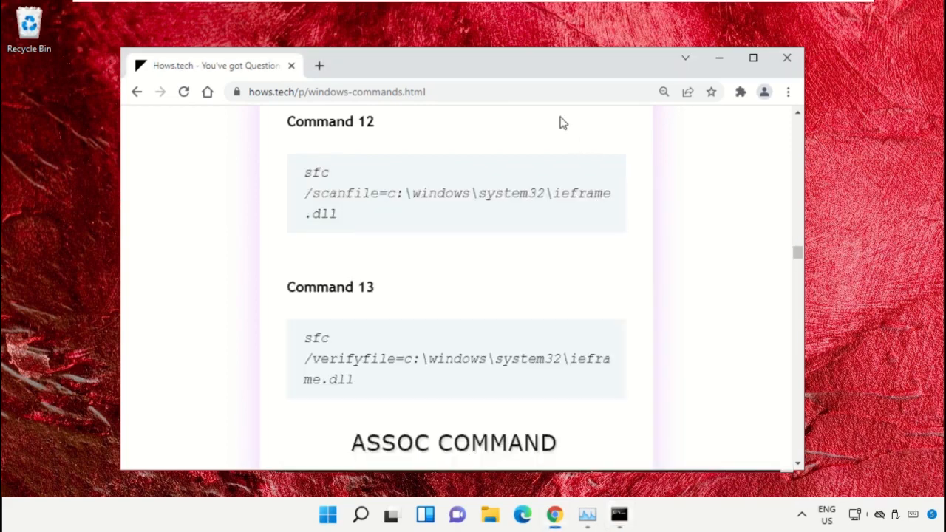
triple_click(412, 358)
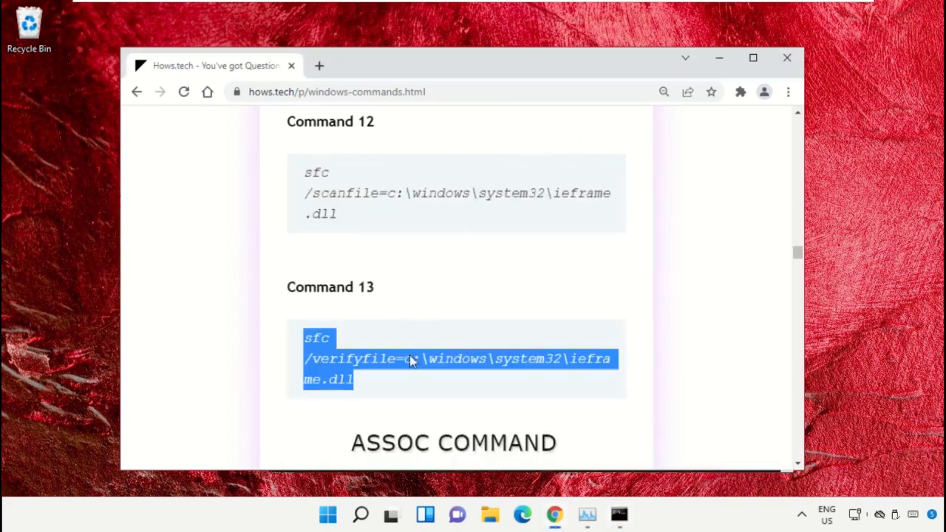
right_click(411, 360)
click(484, 236)
click(619, 515)
right_click(471, 332)
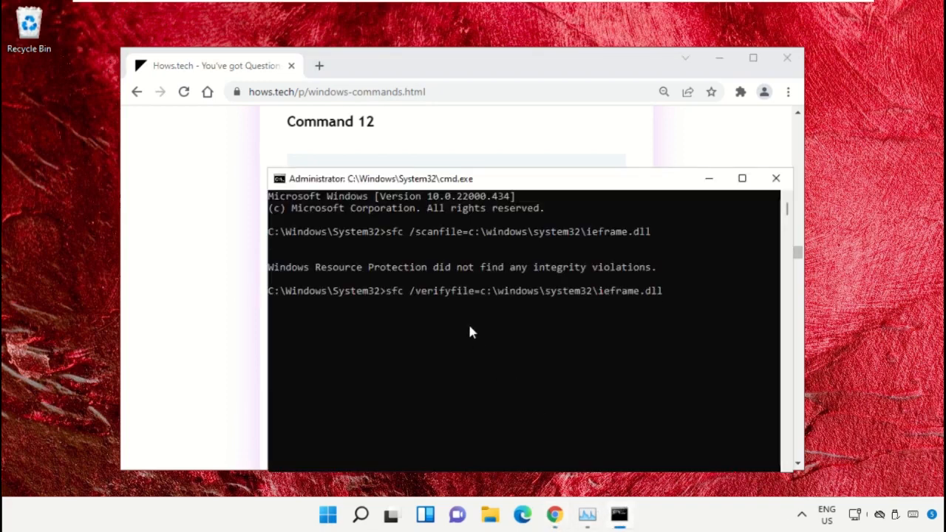
key(Return)
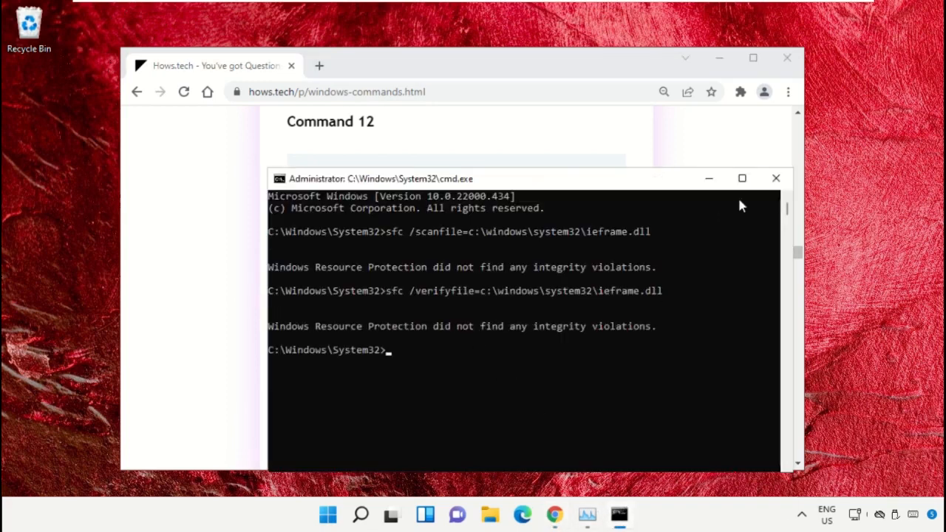
text(exit)
key(Return)
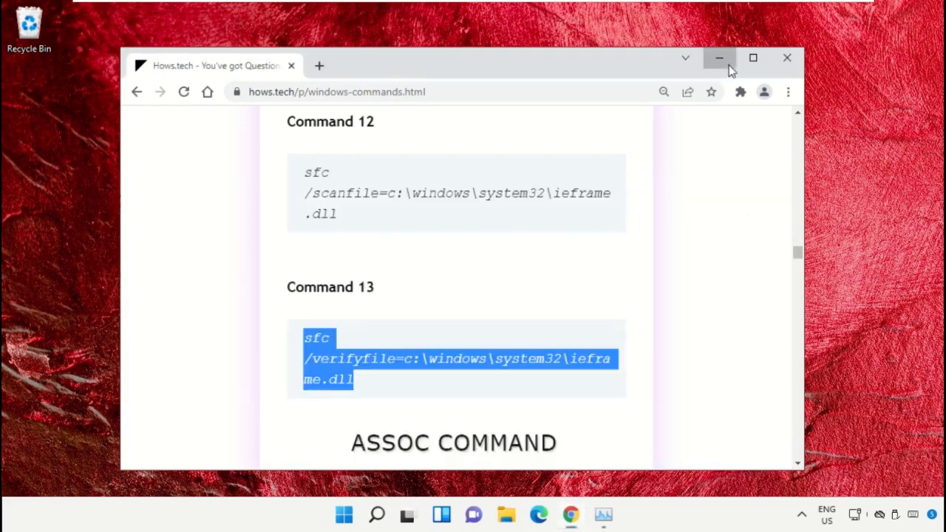
Minimize Chrome, open Adjust date and time from the clock, and turn off automatic time.
click(728, 65)
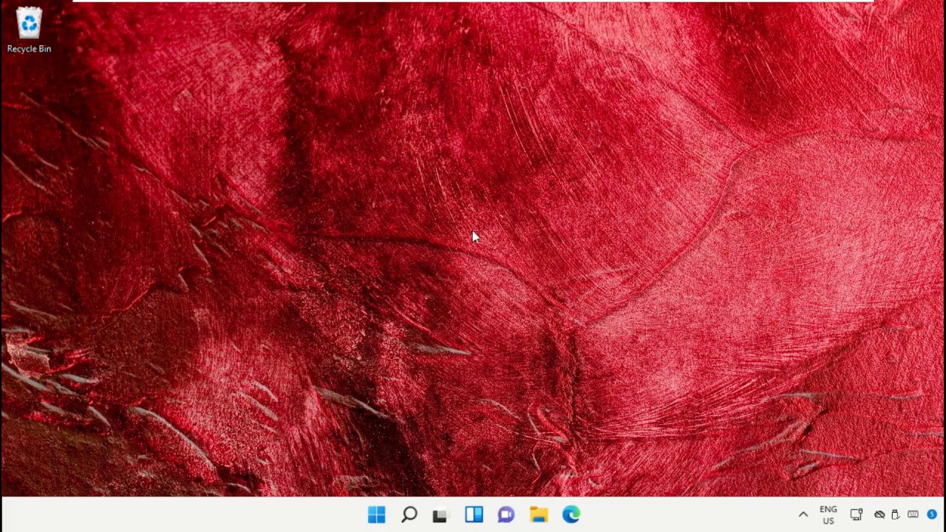
right_click(931, 515)
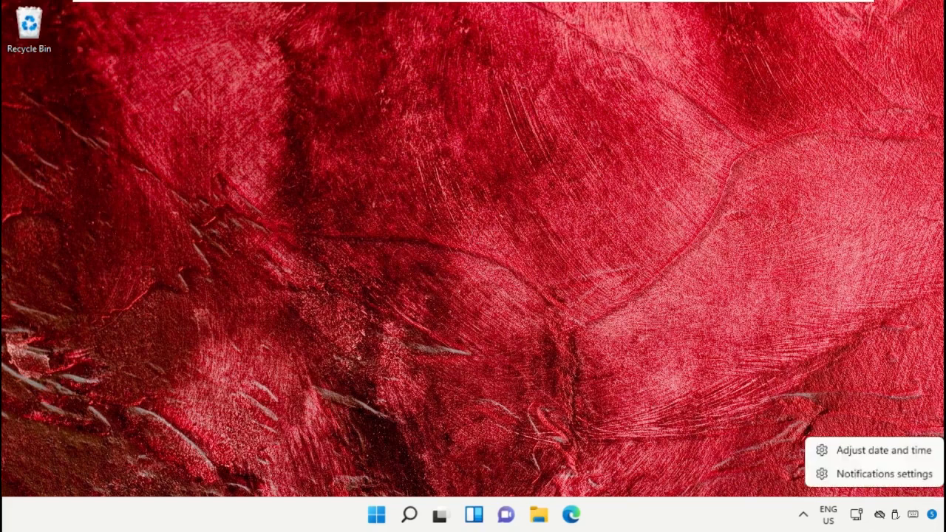
click(897, 450)
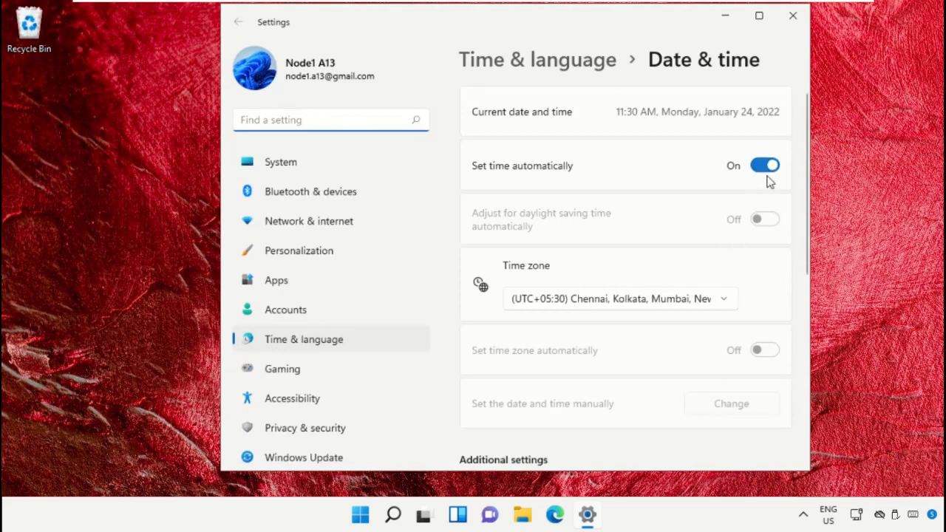
click(767, 167)
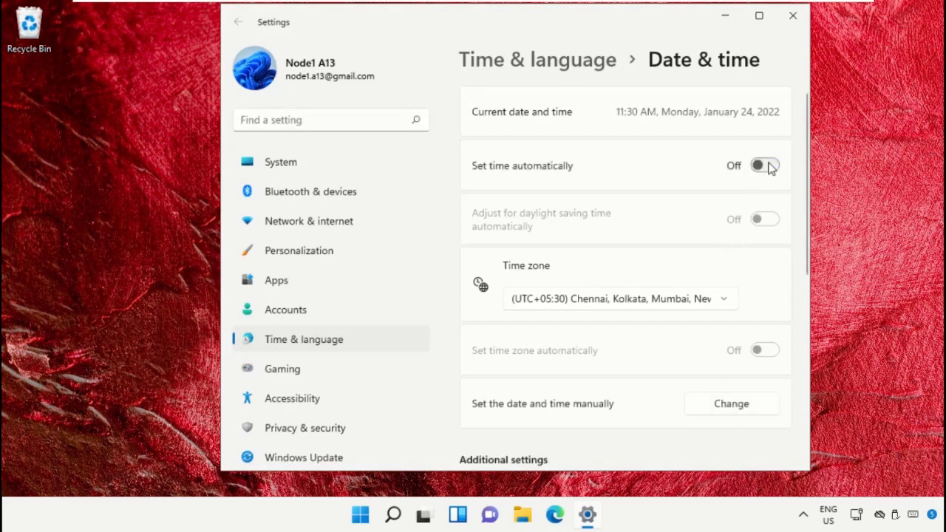
Set the date manually to January 24, 2022 and apply it.
scroll(654, 274, down, 3)
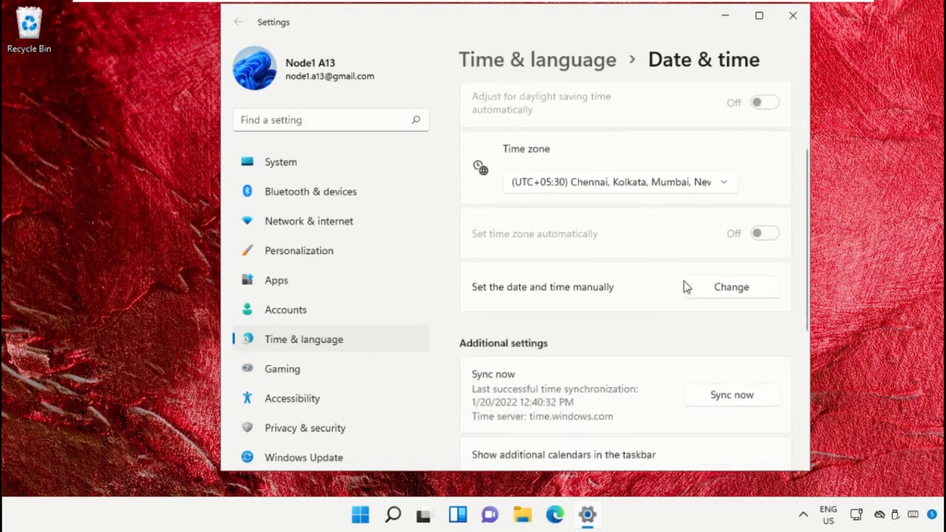
click(728, 287)
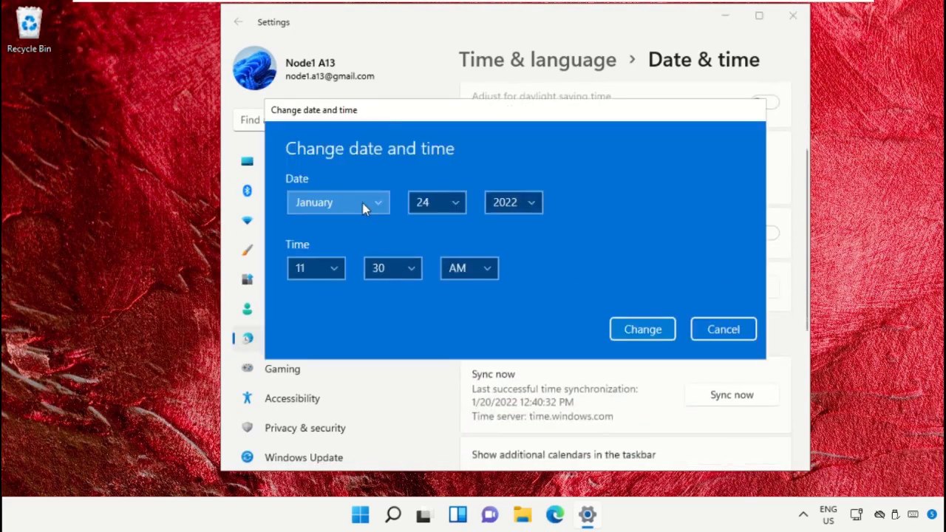
click(369, 204)
click(351, 139)
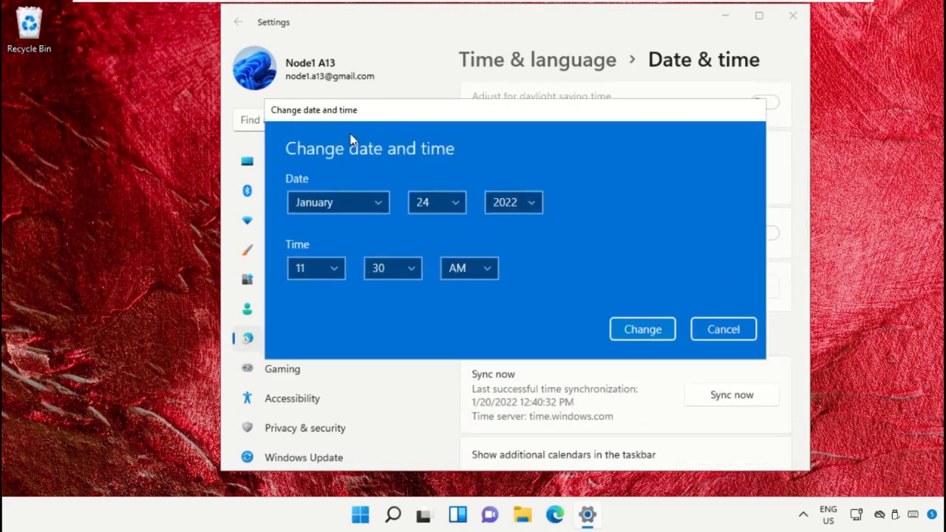
click(425, 207)
click(426, 204)
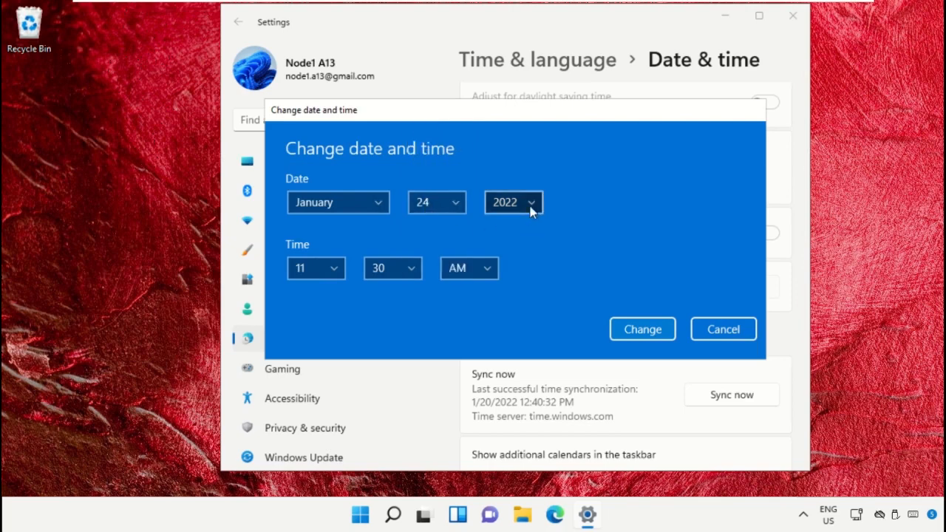
click(528, 206)
click(529, 204)
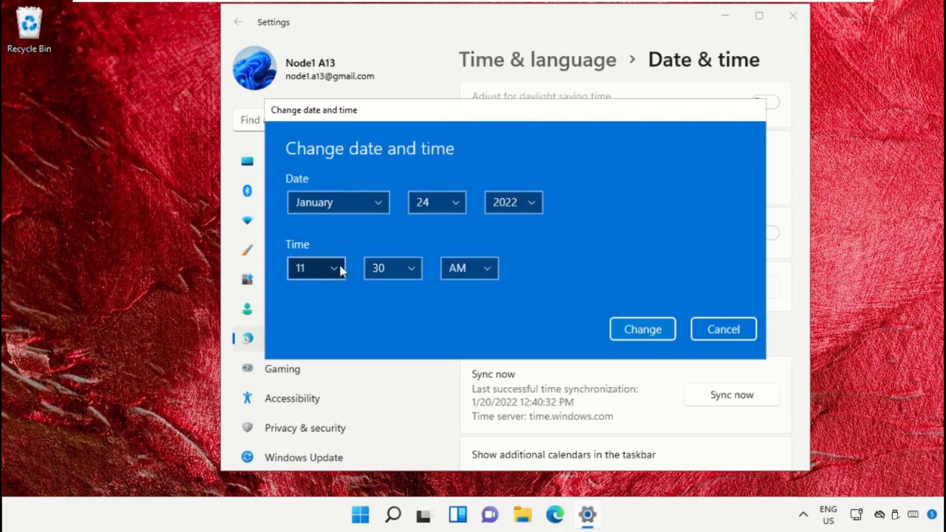
click(642, 329)
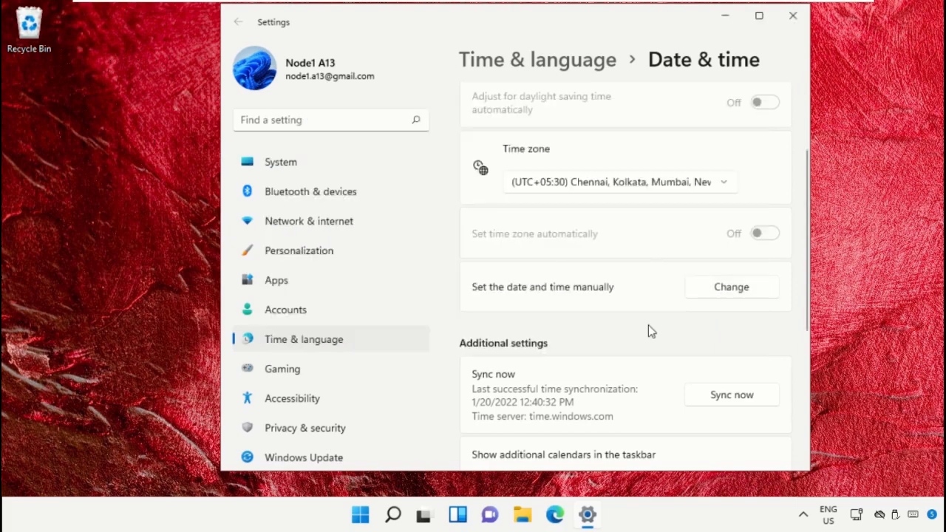
Sync the clock with time.windows.com, turn automatic time back on, and close Settings.
scroll(648, 331, down, 3)
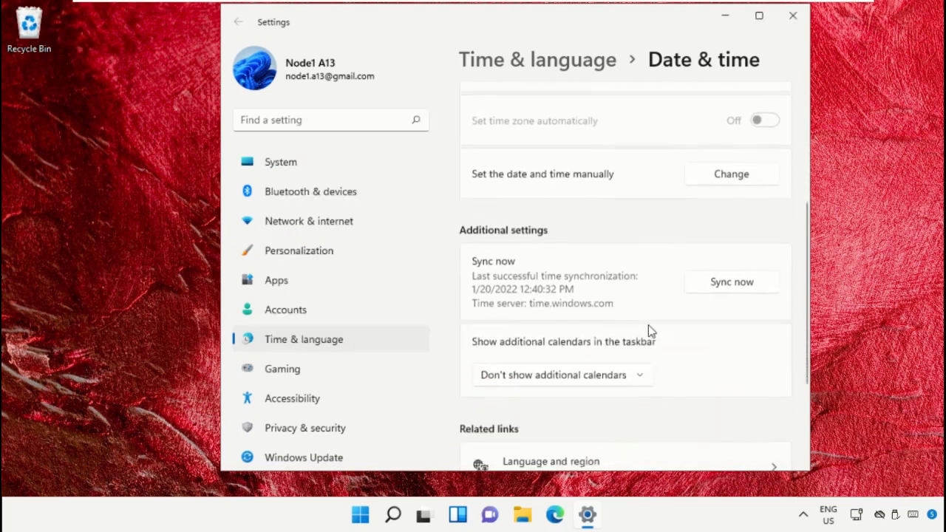
click(736, 284)
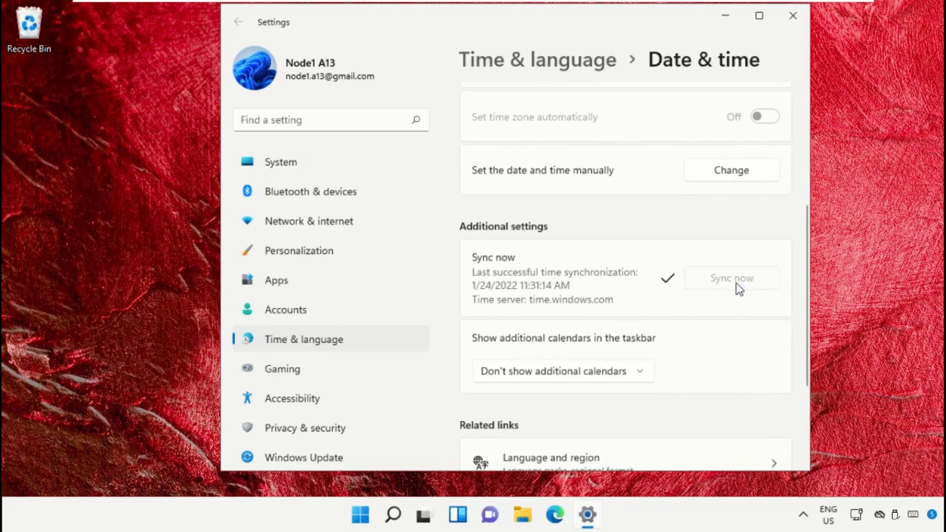
scroll(735, 288, up, 6)
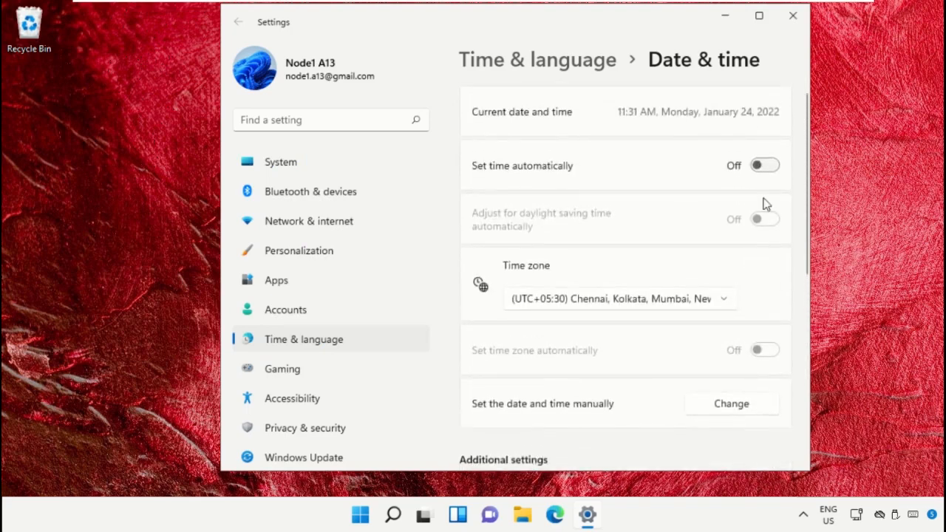
click(764, 165)
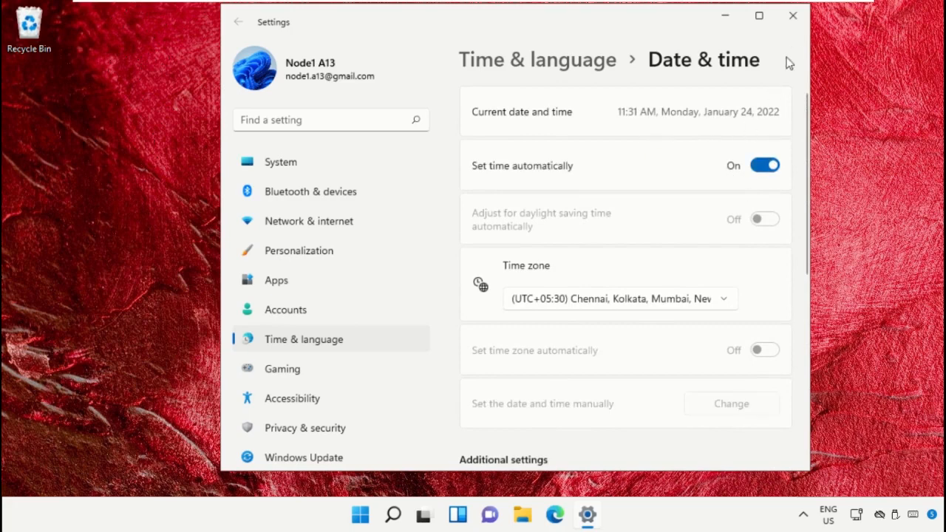
click(793, 16)
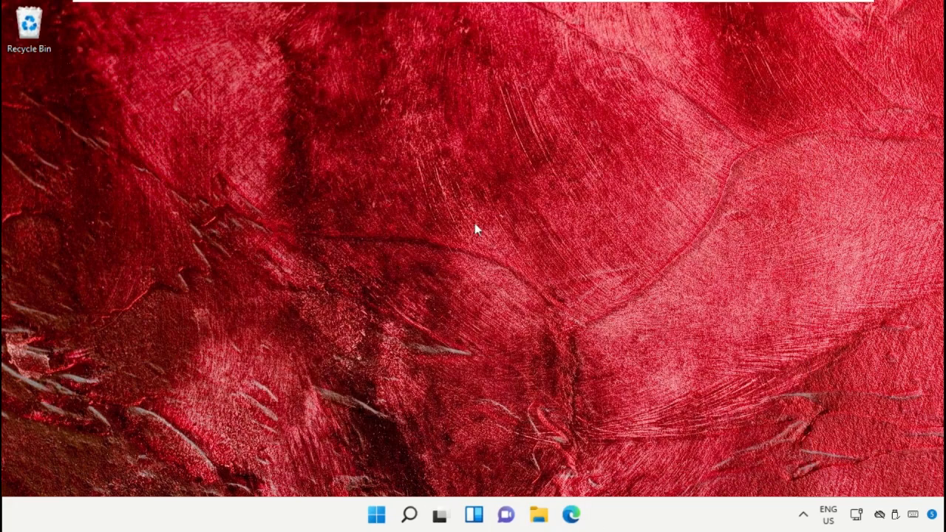
Search for Troubleshoot settings and run the Windows Store Apps troubleshooter.
click(408, 515)
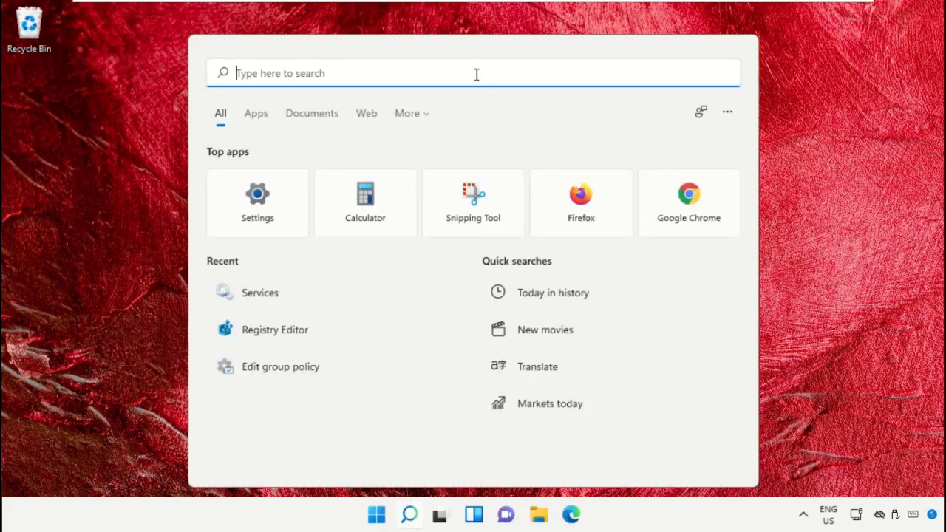
text(Troubleshoot settings)
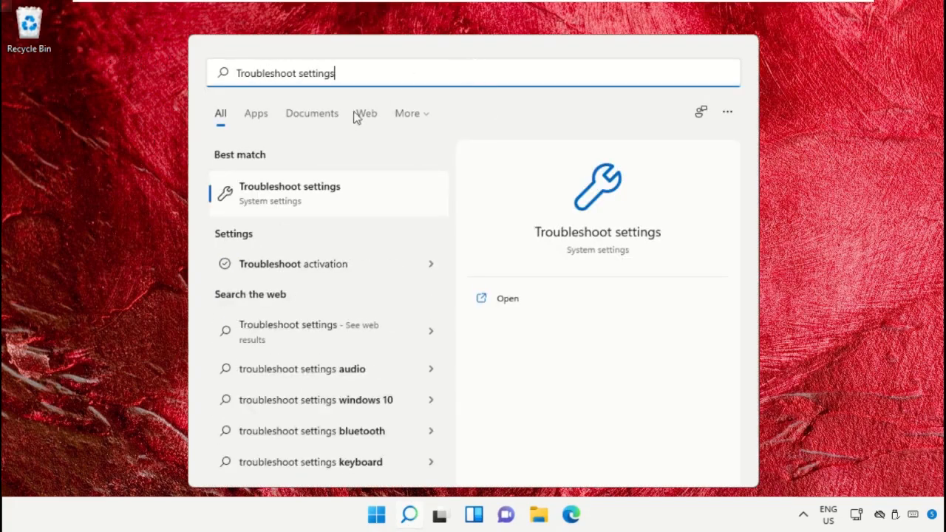
click(327, 204)
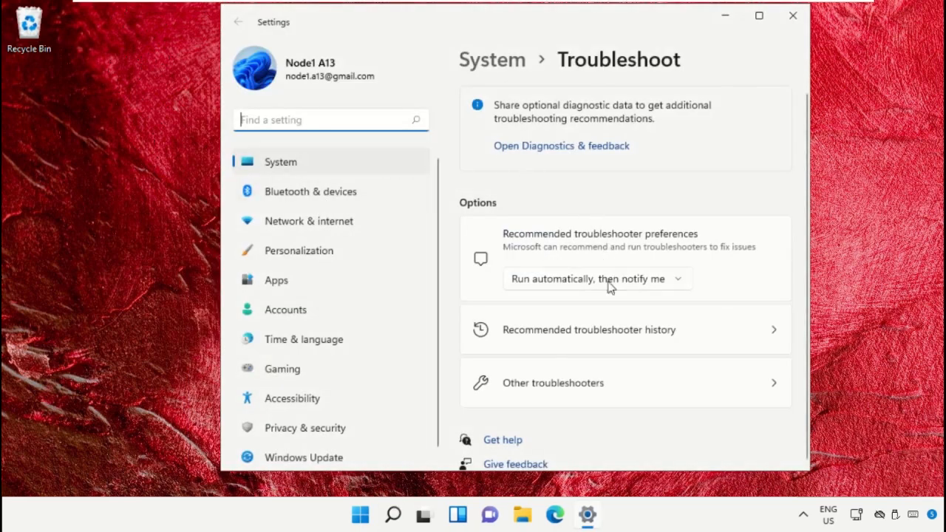
click(604, 383)
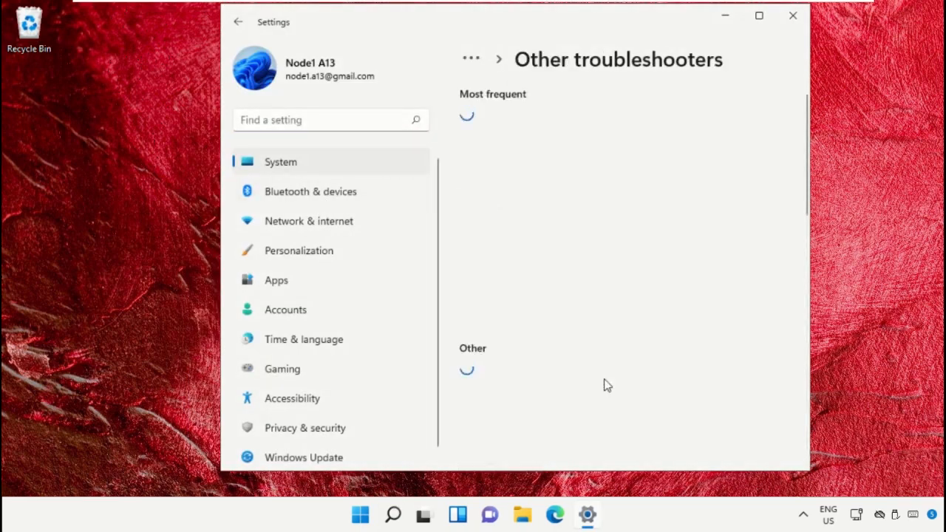
scroll(605, 384, down, 10)
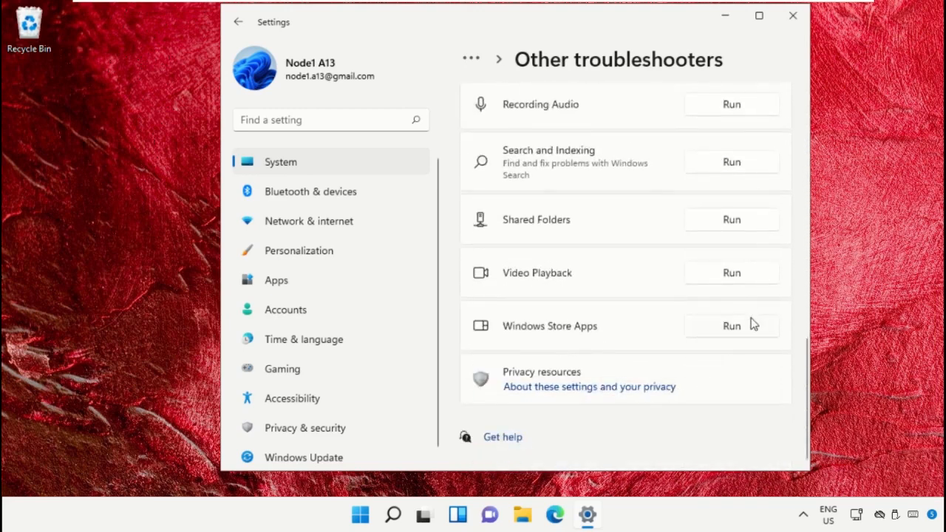
click(750, 328)
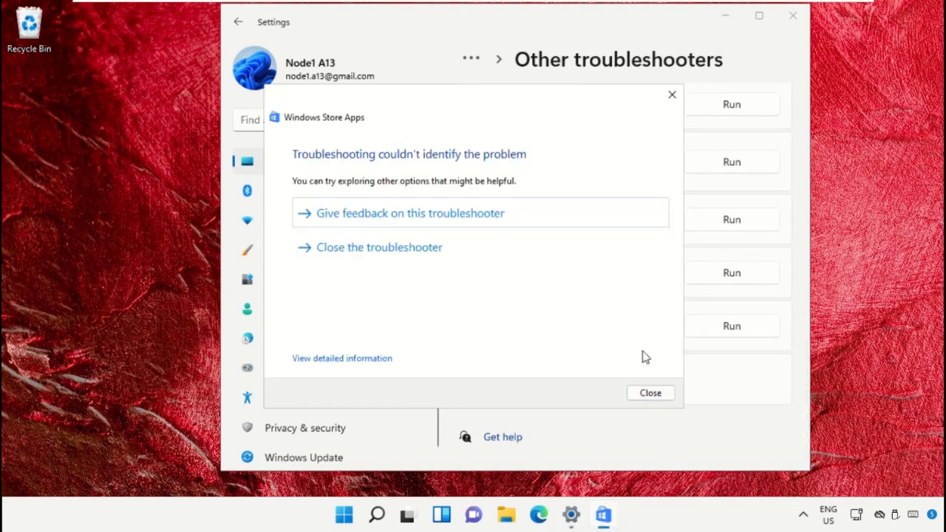
Close the troubleshooter results, which found no problem, and go to Windows Update.
click(650, 393)
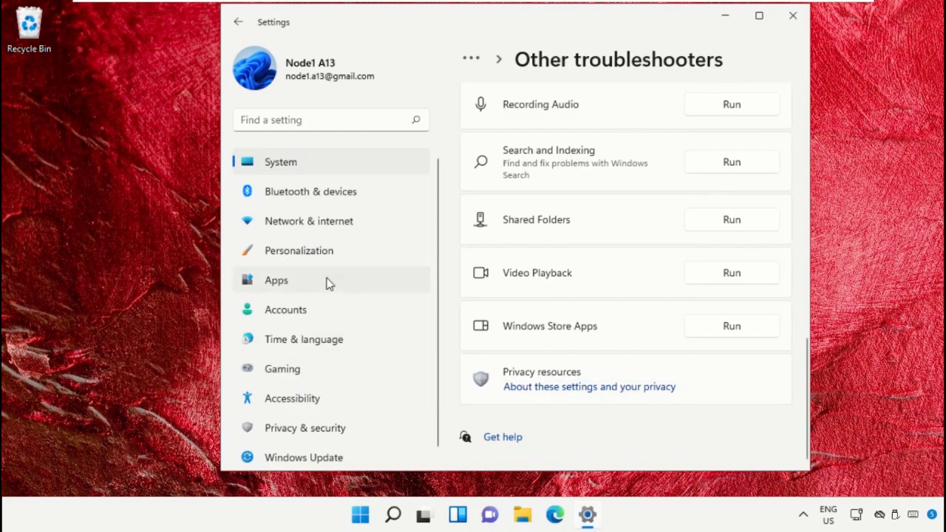
scroll(327, 281, down, 1)
click(302, 452)
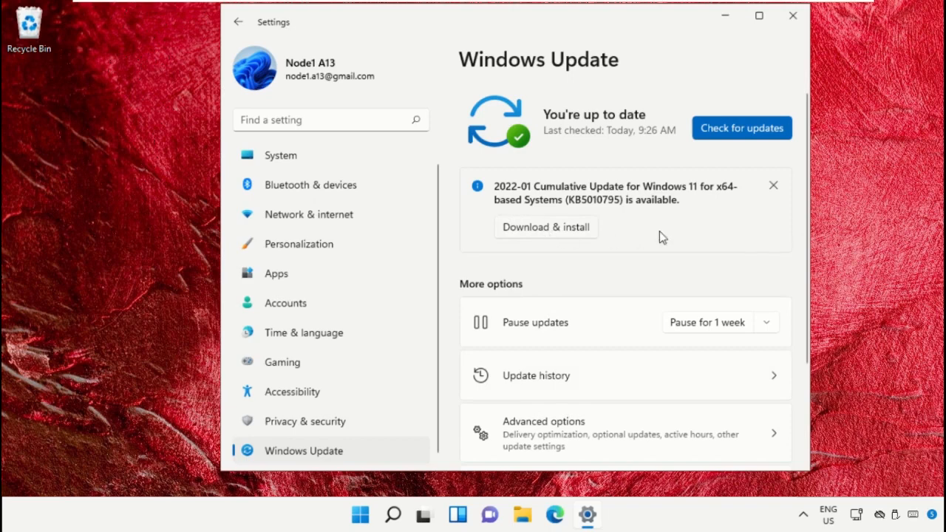
Check for updates so the 2022-01 KB5009566 cumulative update starts downloading, then close Settings.
click(745, 128)
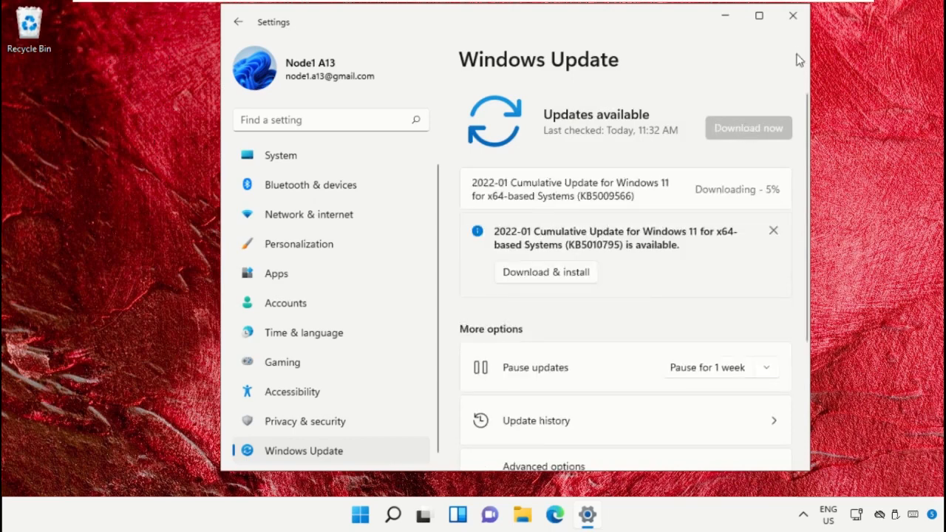
click(793, 15)
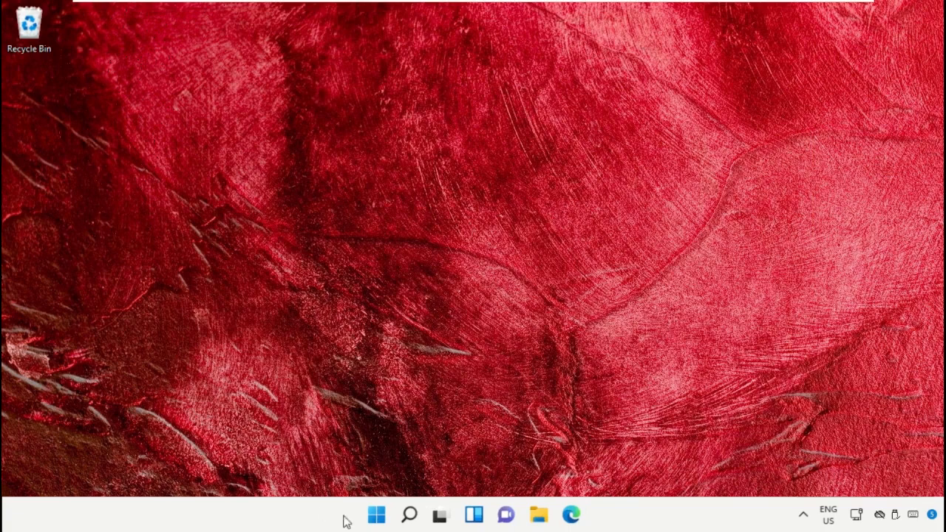
Search for wsreset and run it to reset the Microsoft Store cache.
click(409, 514)
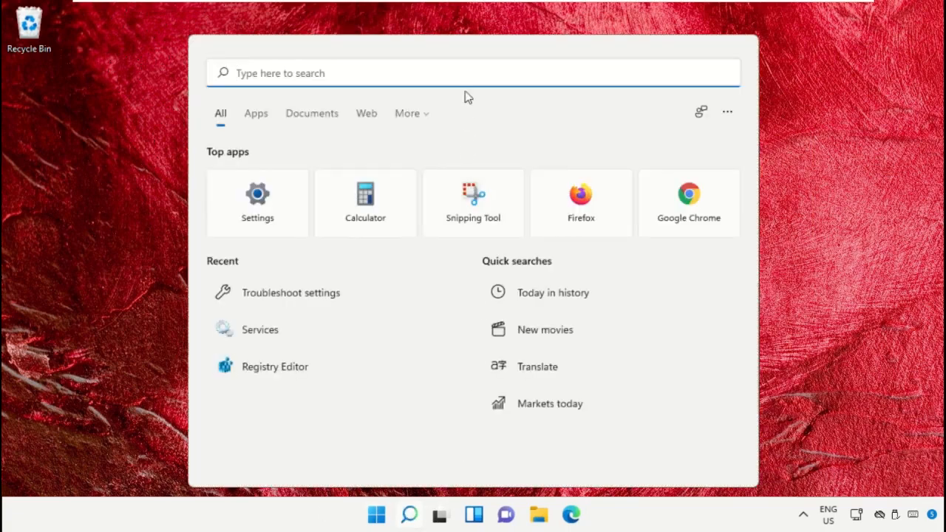
text(wsreset)
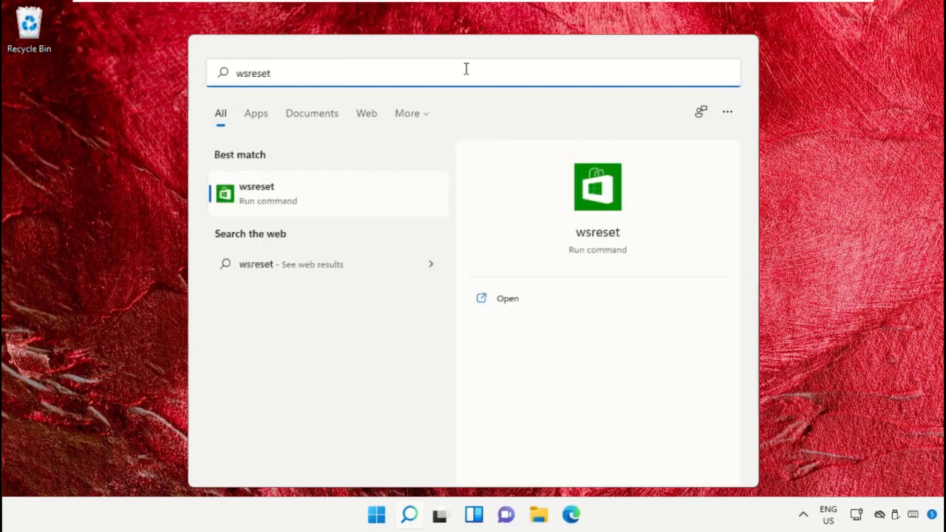
click(308, 209)
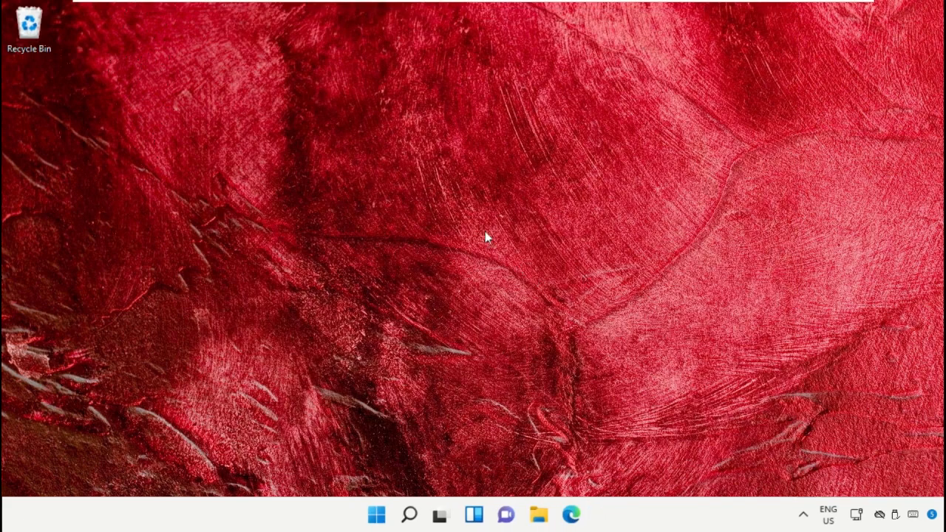
Open Settings > Apps > Apps & features and search the app list for Microsoft Store.
click(408, 514)
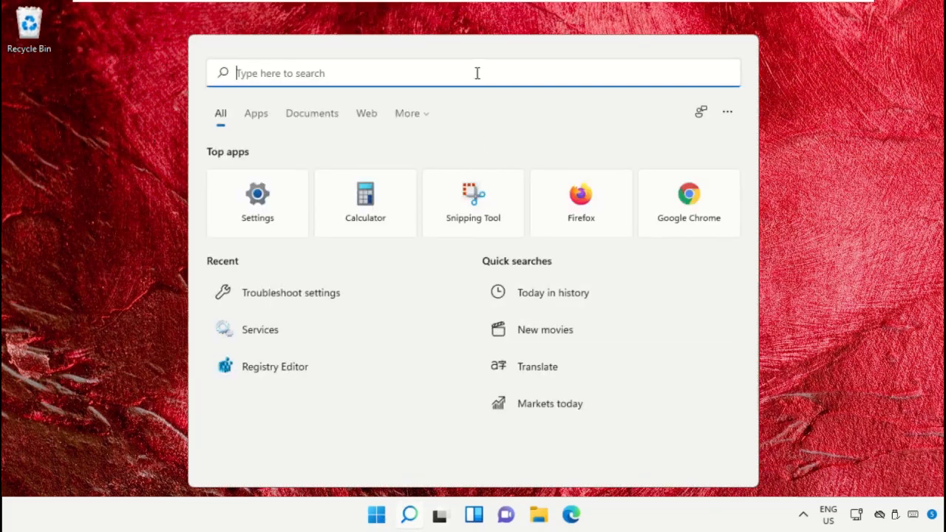
text(Settings)
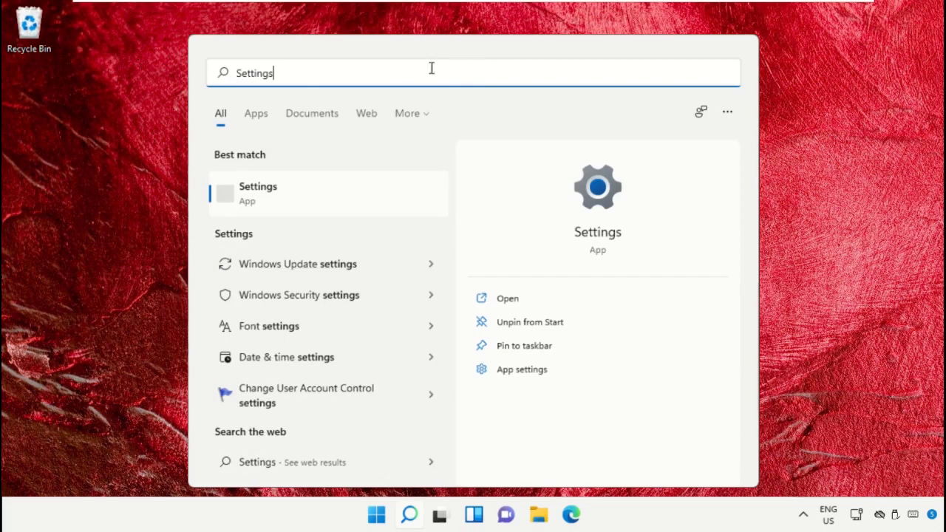
click(340, 201)
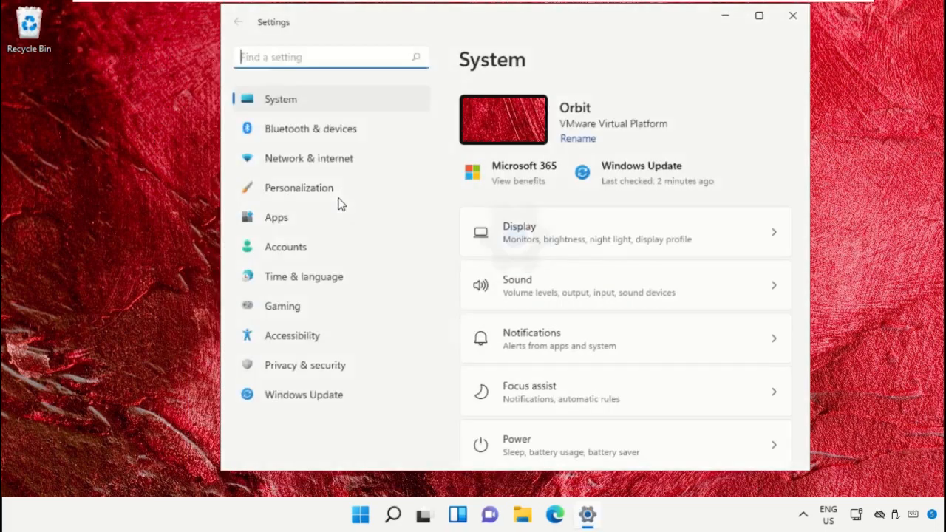
click(279, 290)
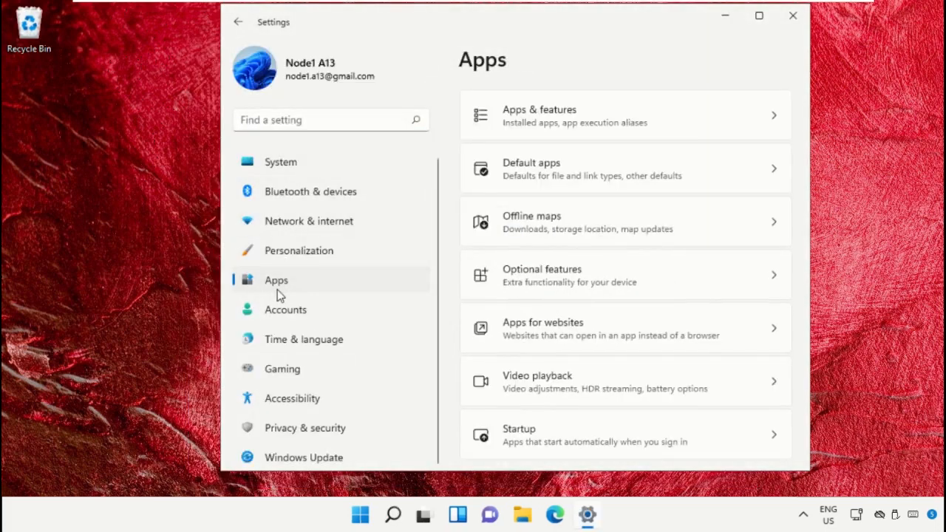
click(643, 120)
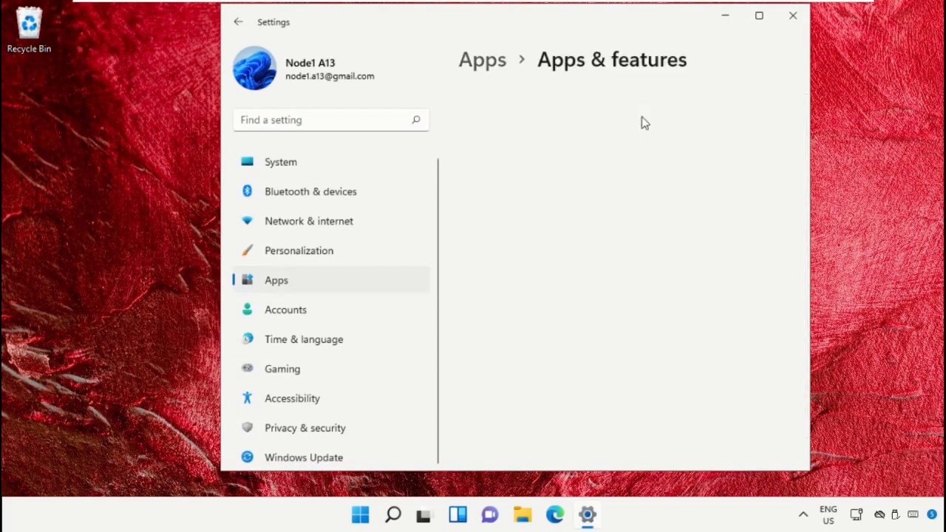
scroll(668, 215, down, 4)
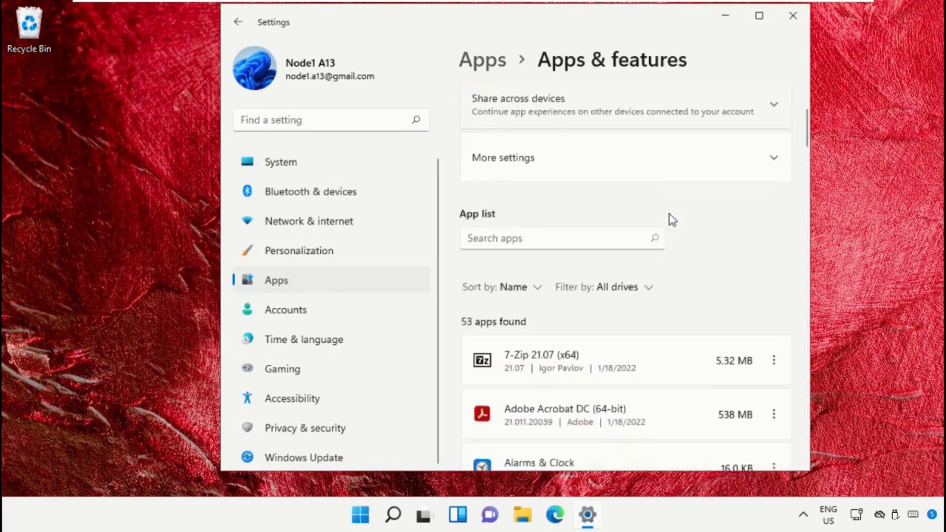
click(564, 151)
text(Microsoft Store)
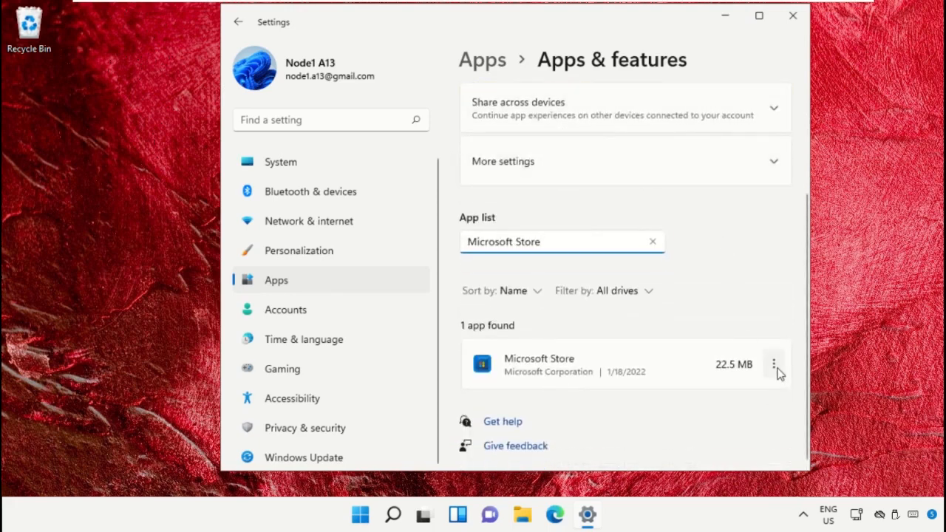
Reset Microsoft Store from its Advanced options, confirm the reset, and close Settings.
click(776, 370)
click(690, 401)
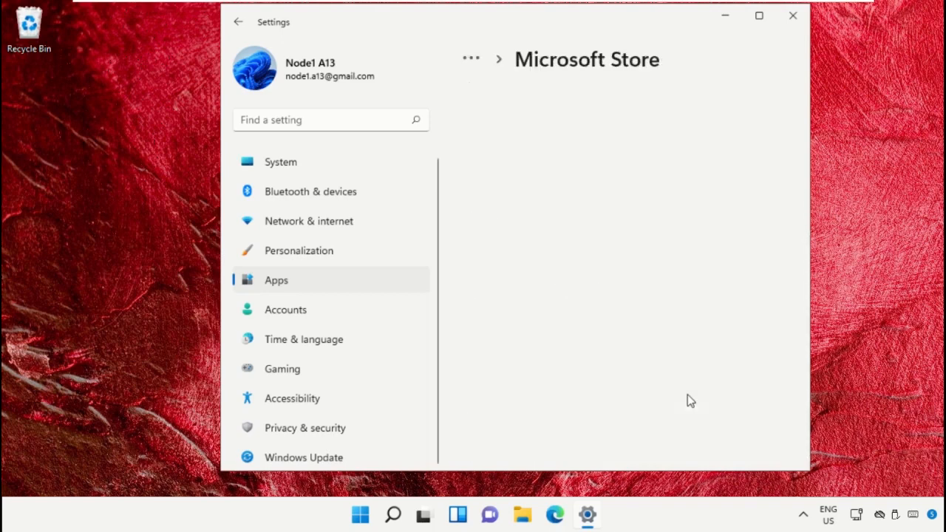
scroll(688, 400, down, 6)
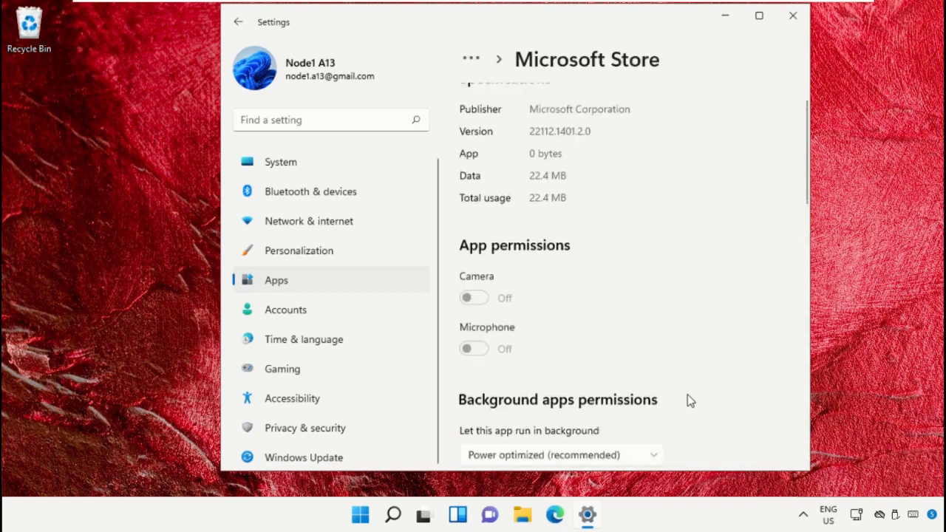
scroll(689, 400, down, 5)
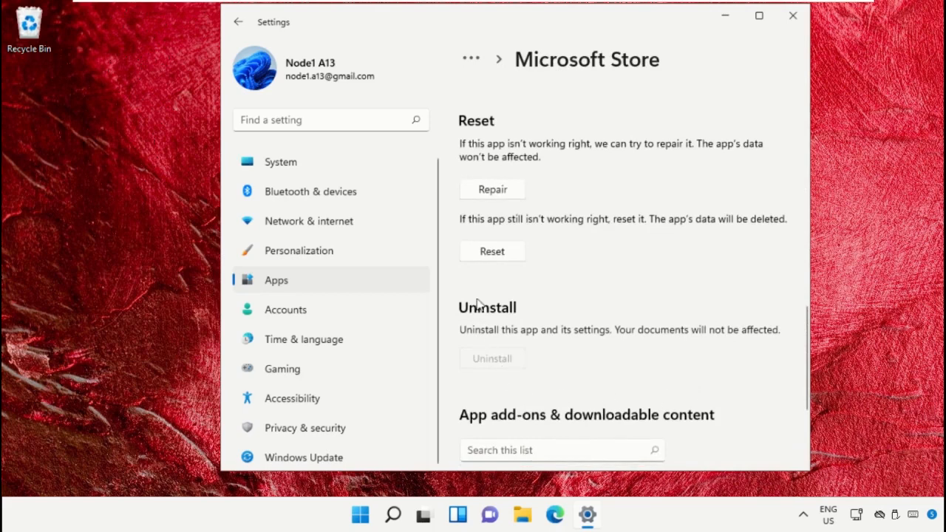
click(495, 255)
click(560, 216)
click(790, 16)
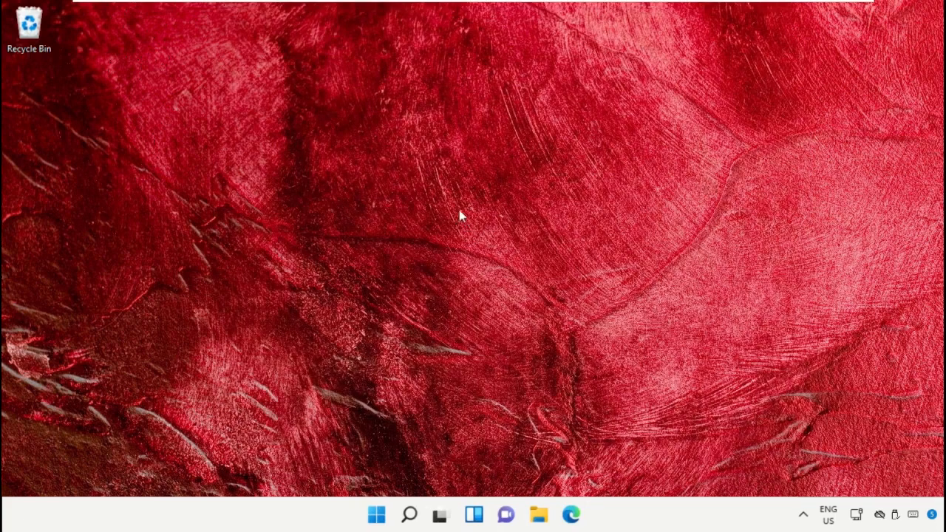
Open Services, set Background Intelligent Transfer Service to Automatic startup, and start it.
click(411, 514)
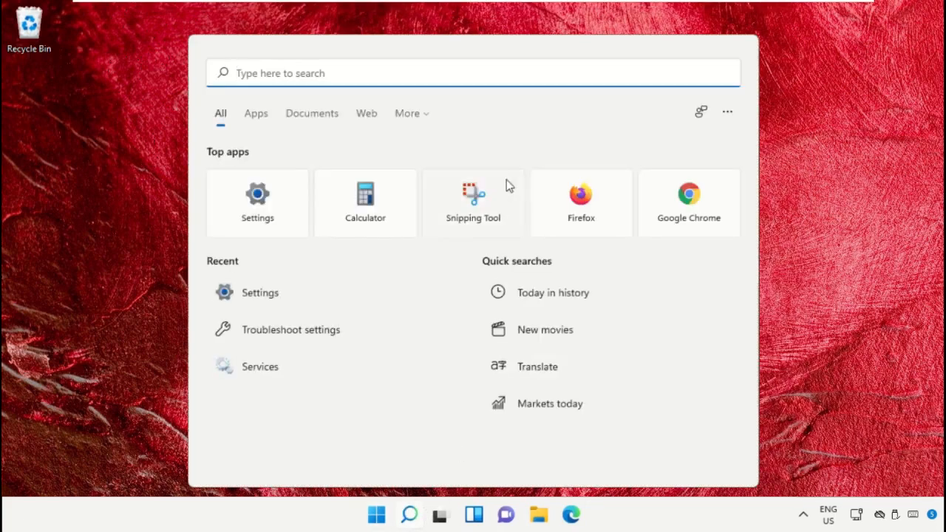
text(Services)
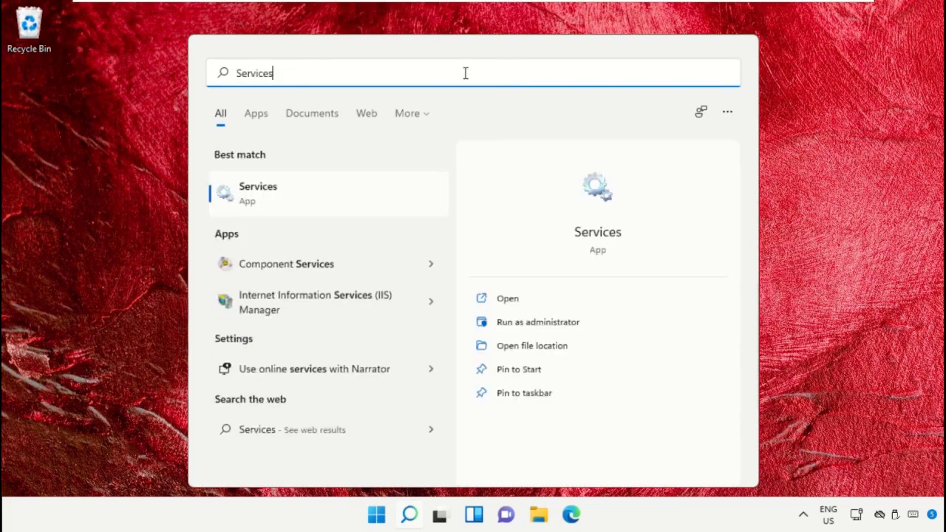
click(317, 201)
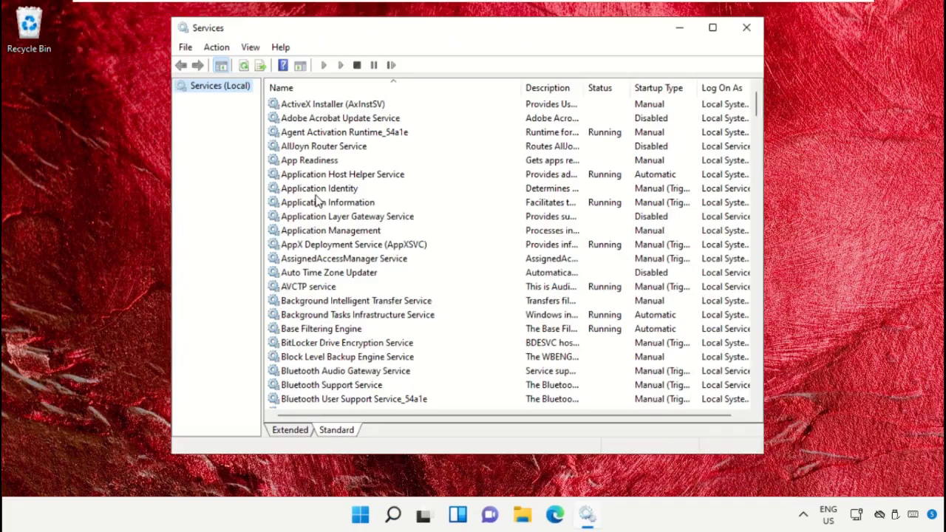
click(399, 302)
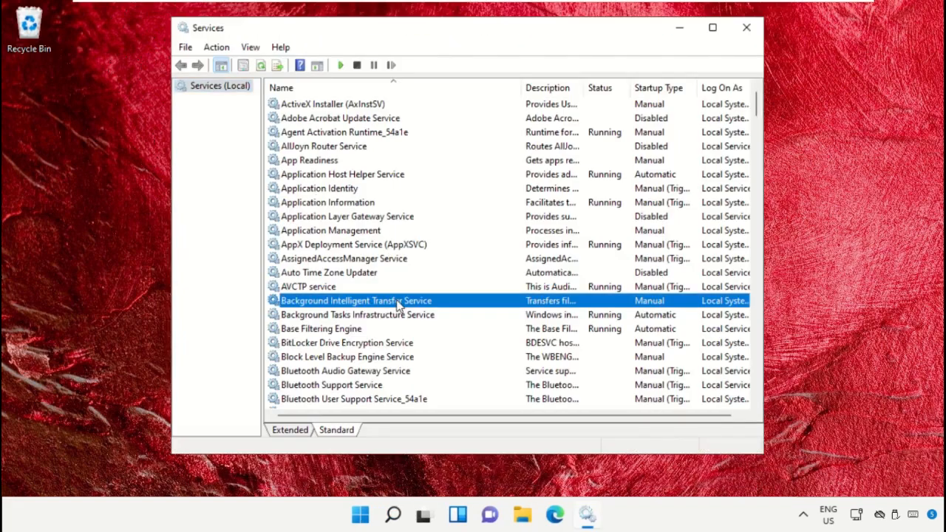
right_click(397, 303)
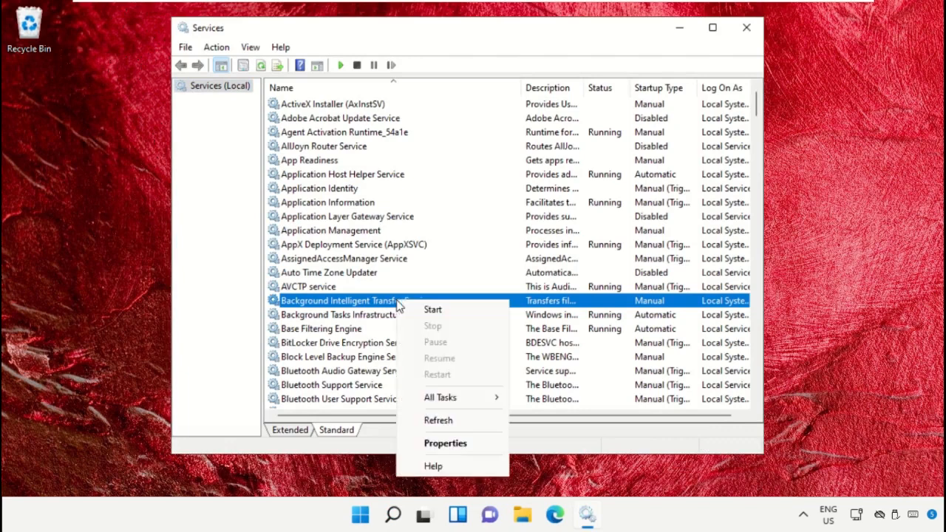
click(443, 443)
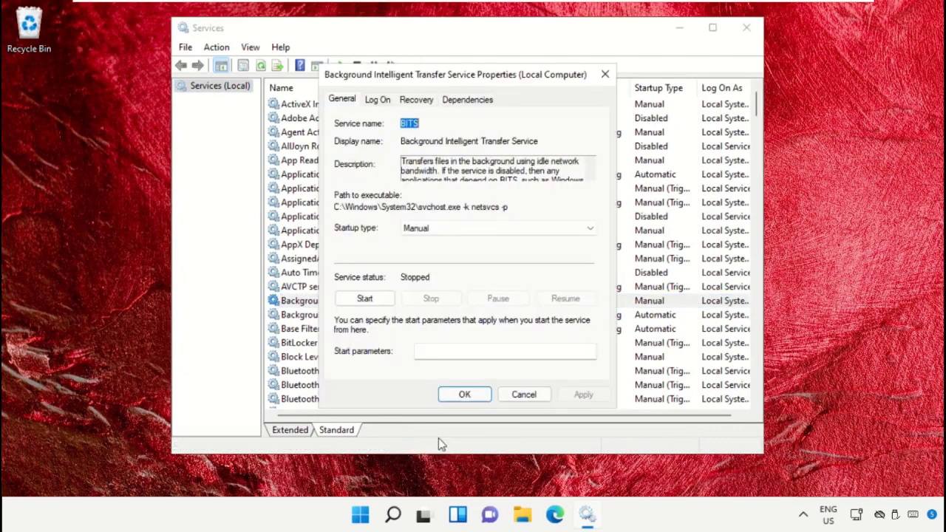
click(441, 231)
click(443, 255)
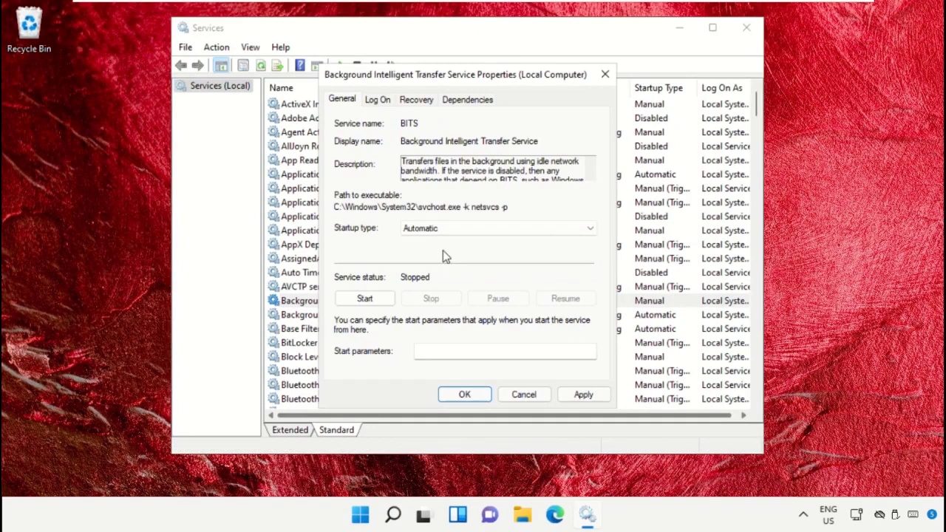
click(576, 394)
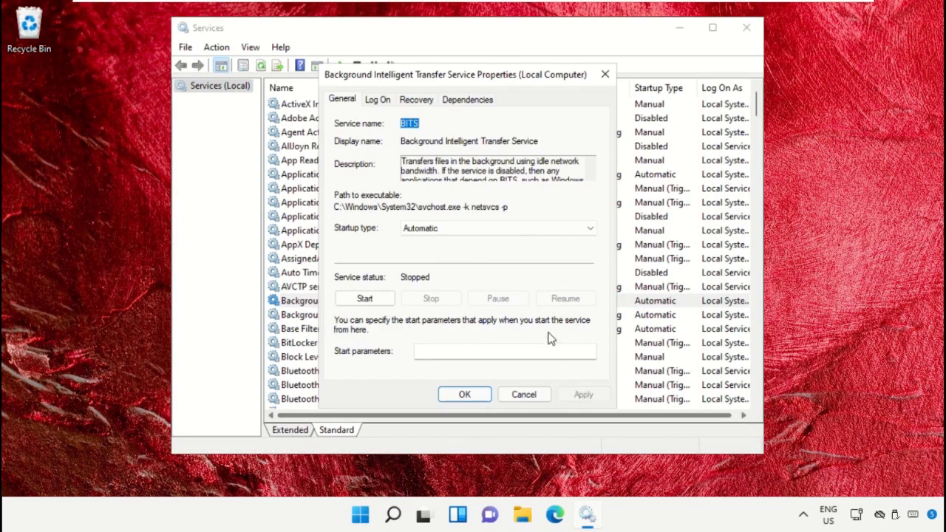
click(365, 298)
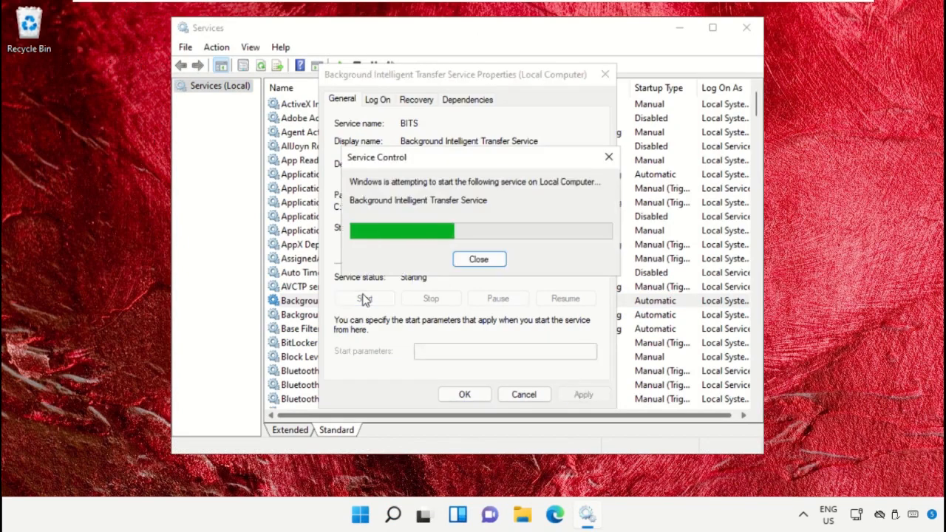
click(462, 393)
Set Microsoft Store Install Service startup type to Automatic and apply it.
drag(758, 109, 756, 222)
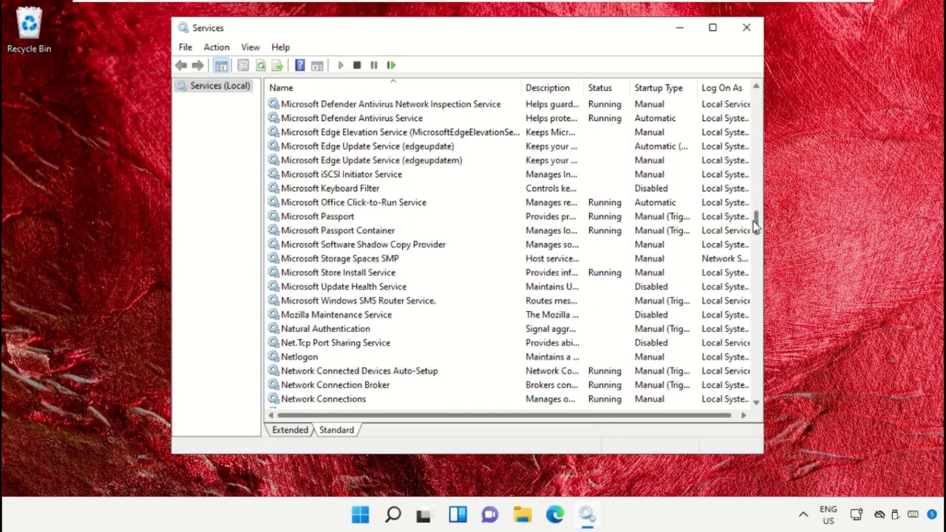
click(390, 278)
right_click(387, 274)
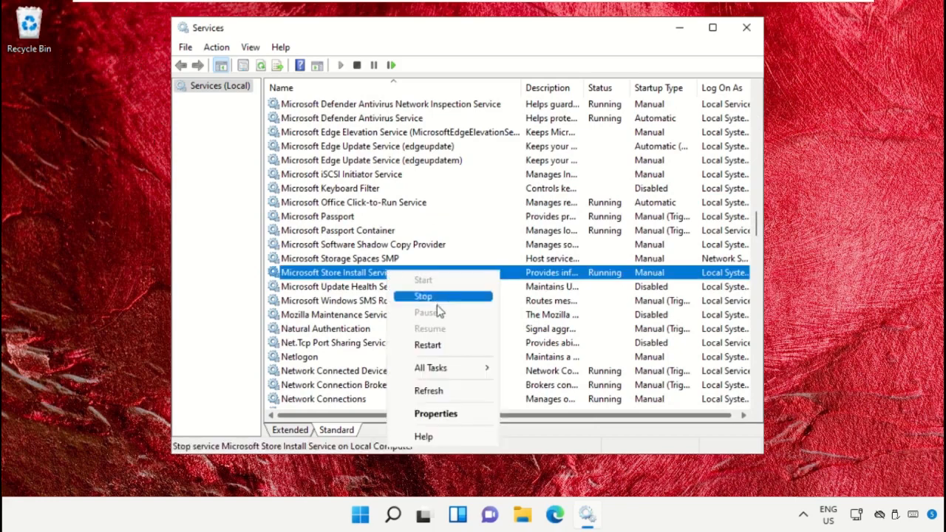
mouse_move(444, 369)
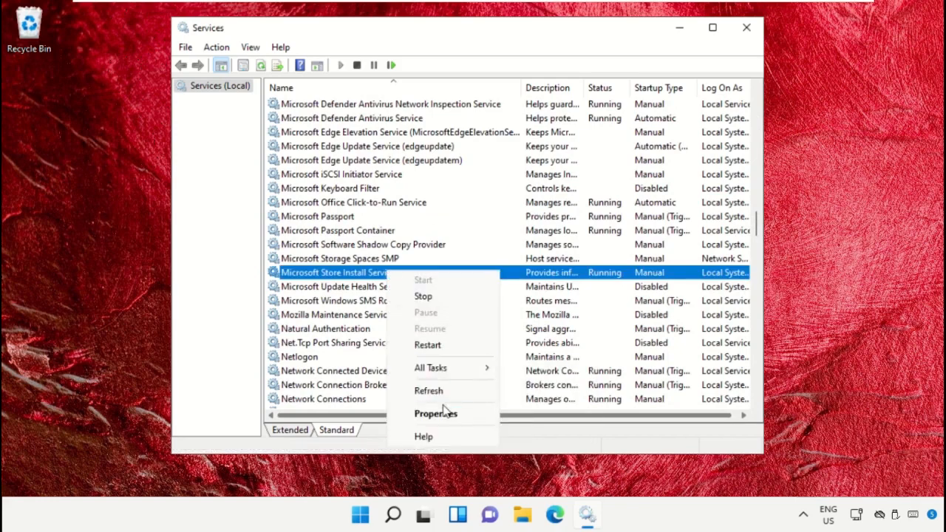
click(443, 413)
click(499, 228)
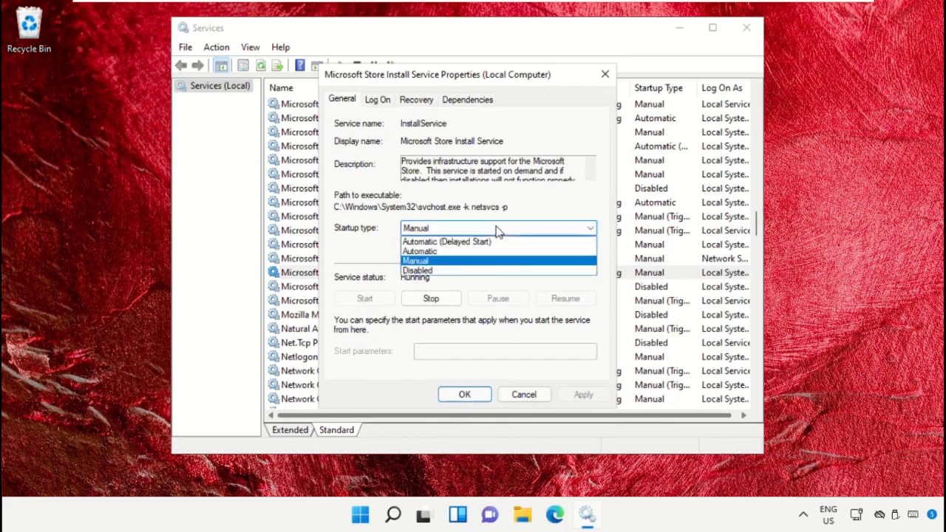
click(449, 251)
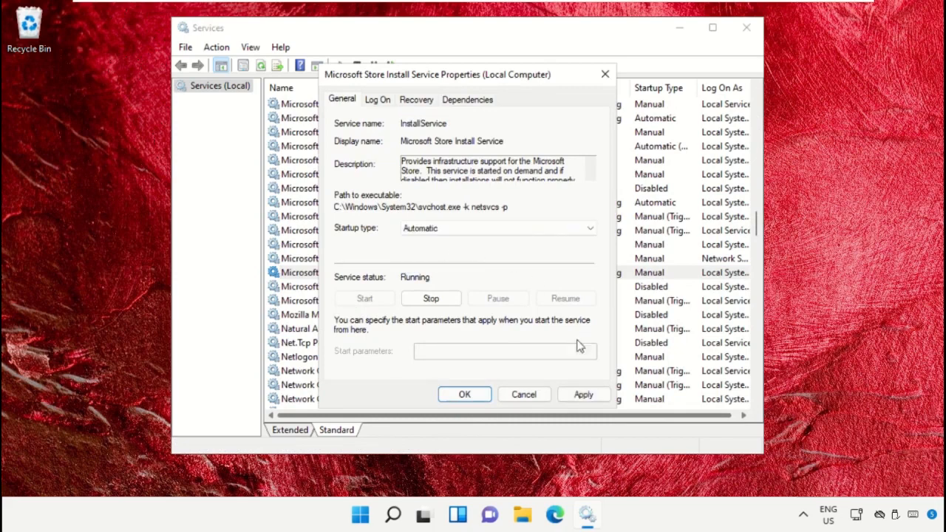
click(582, 394)
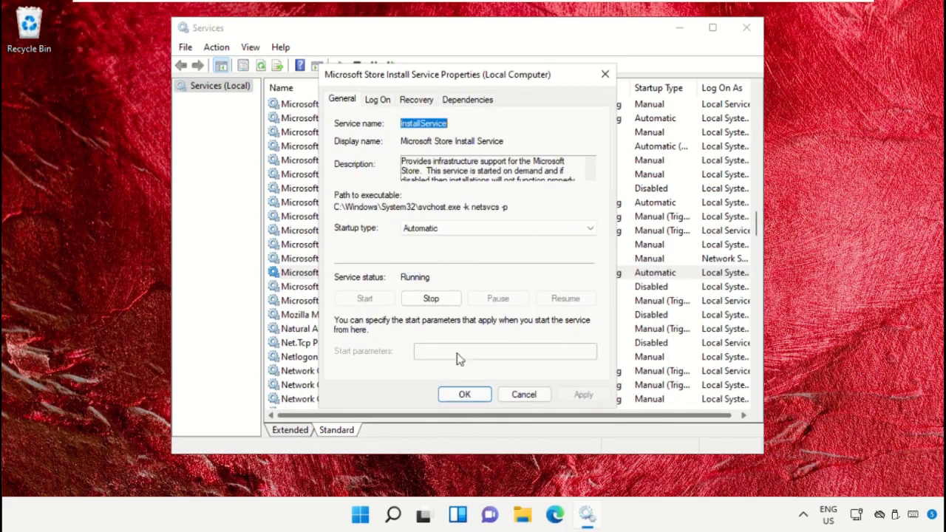
click(448, 394)
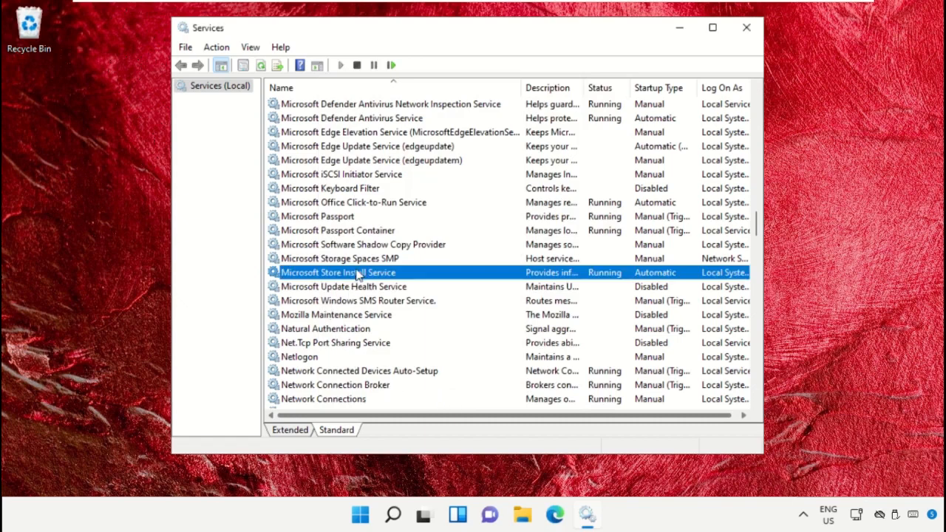
Restart Microsoft Store Install Service and scroll to the end of the list.
right_click(358, 275)
click(412, 342)
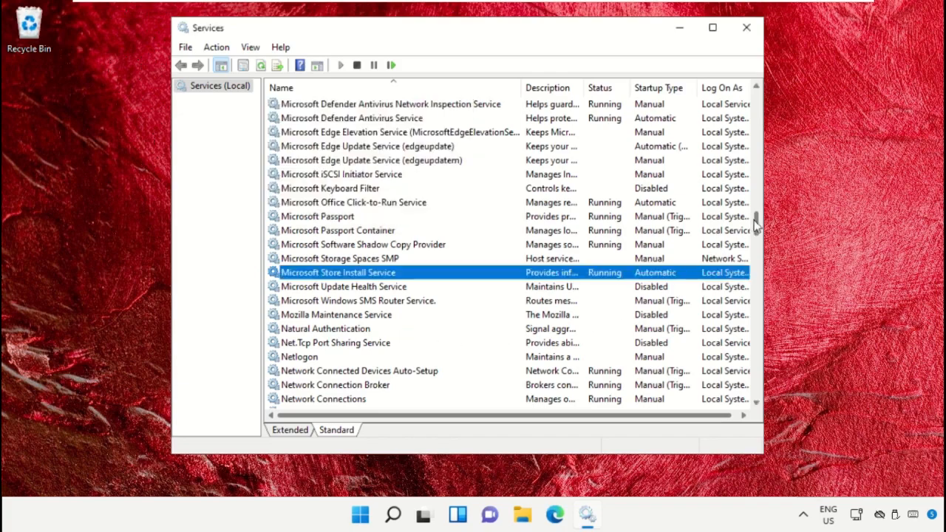
drag(755, 222, 756, 379)
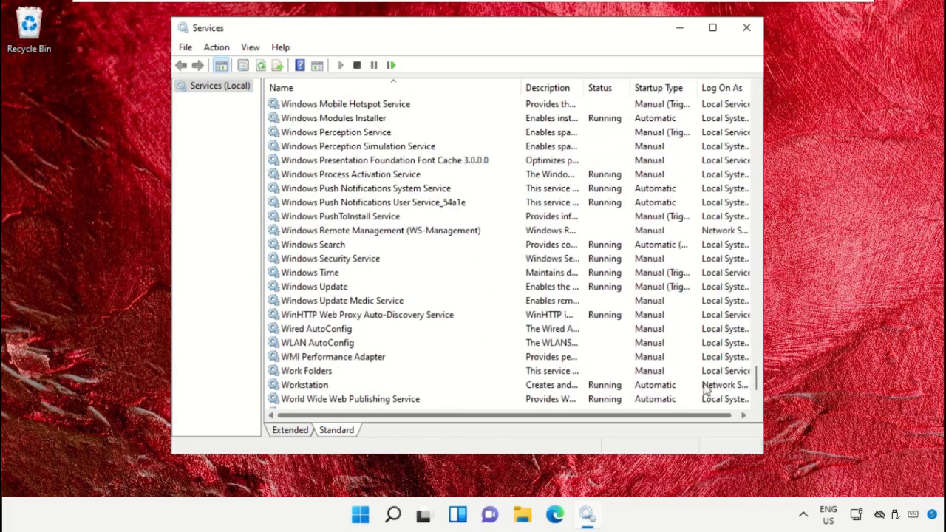
Set the Windows Update service startup type to Automatic and apply it.
click(313, 290)
right_click(312, 289)
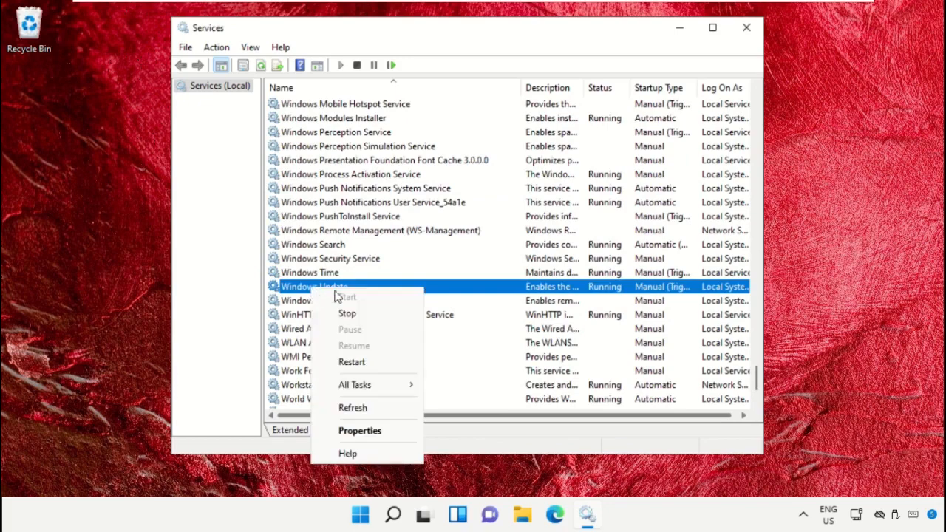
click(359, 430)
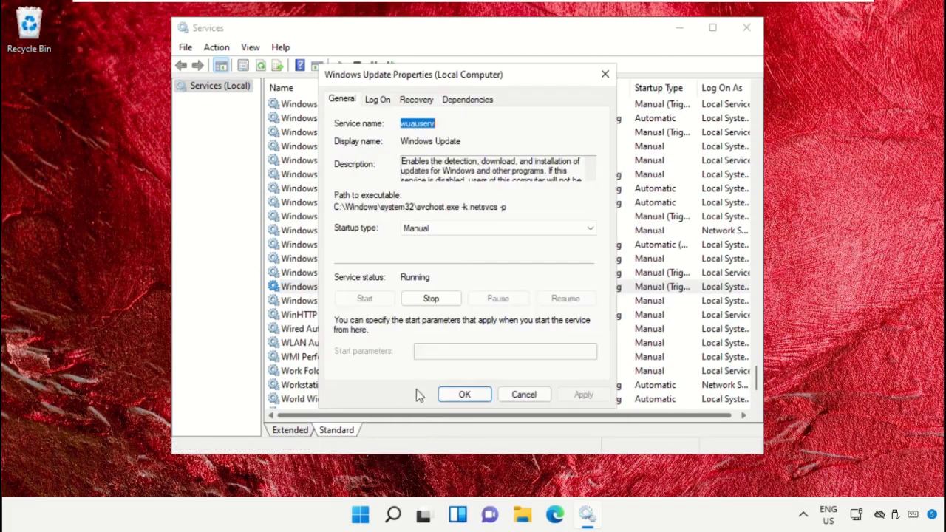
click(457, 228)
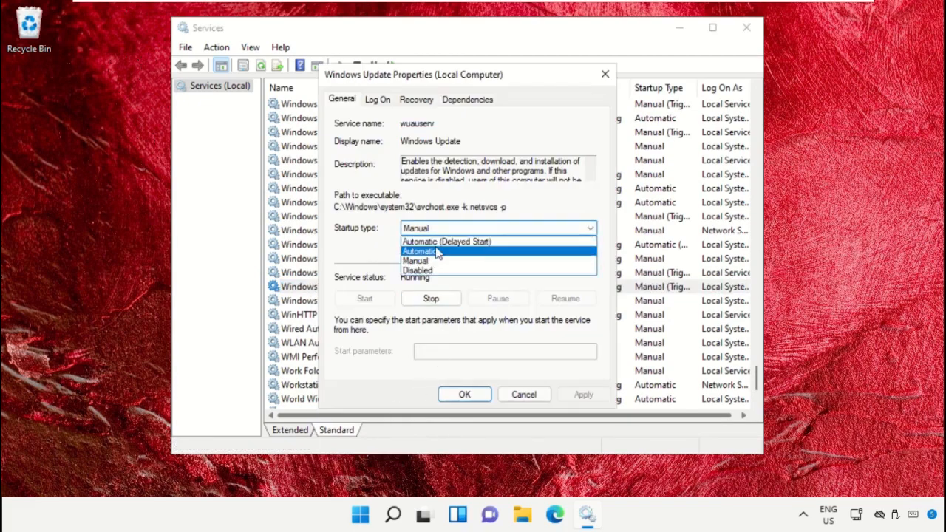
click(437, 252)
click(583, 395)
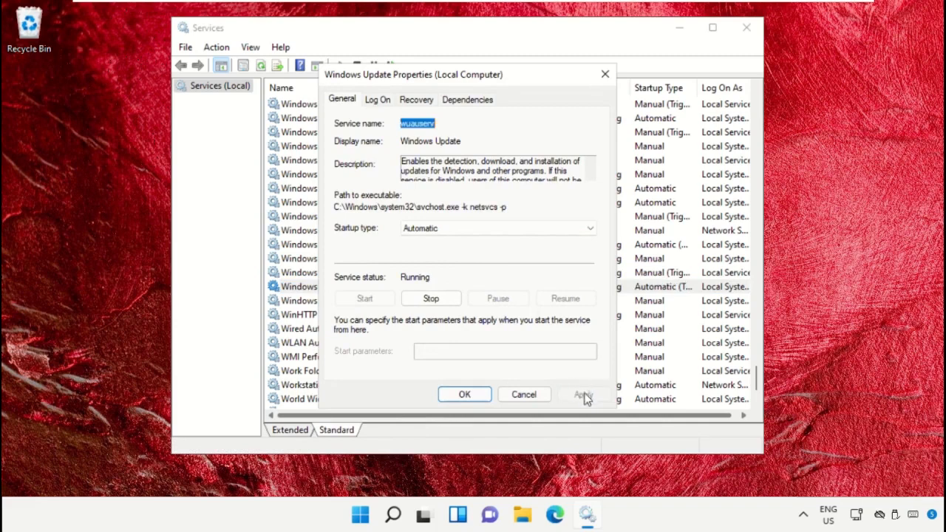
click(467, 394)
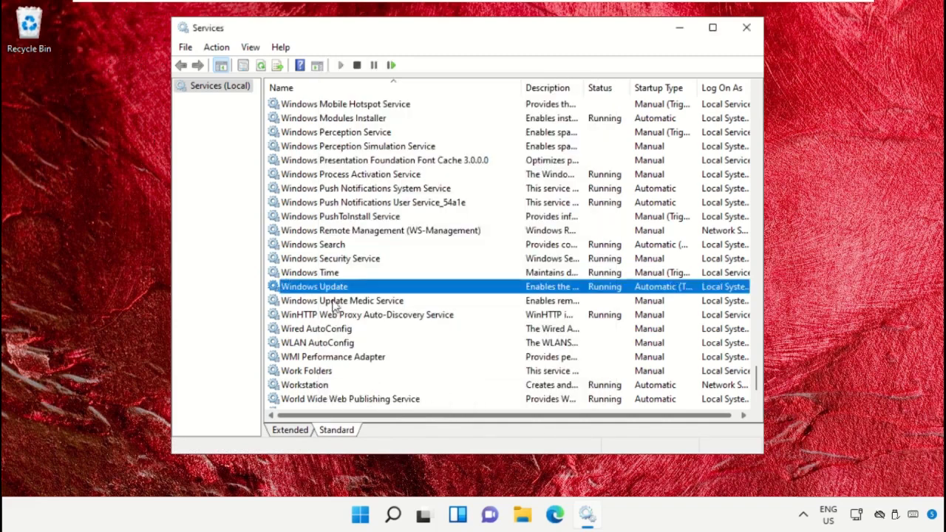
Restart Windows Update, then close the Services window.
right_click(336, 292)
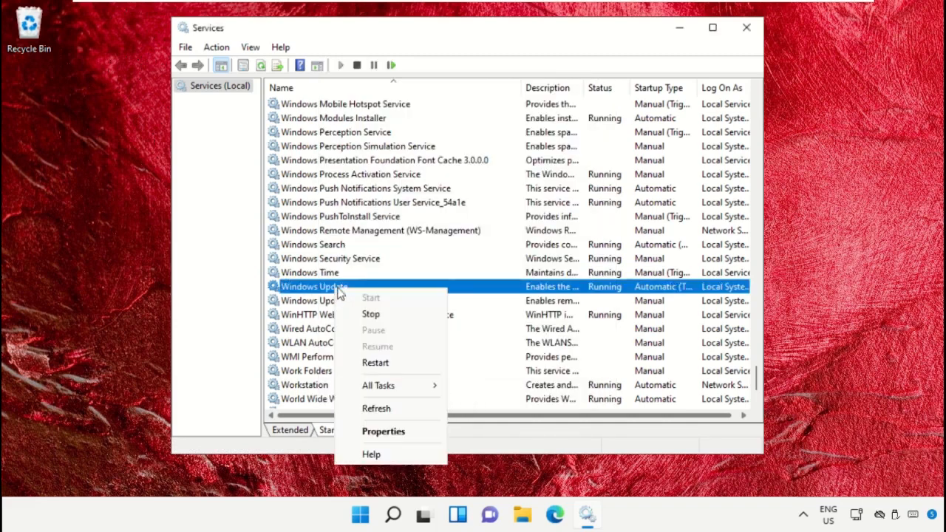
click(380, 362)
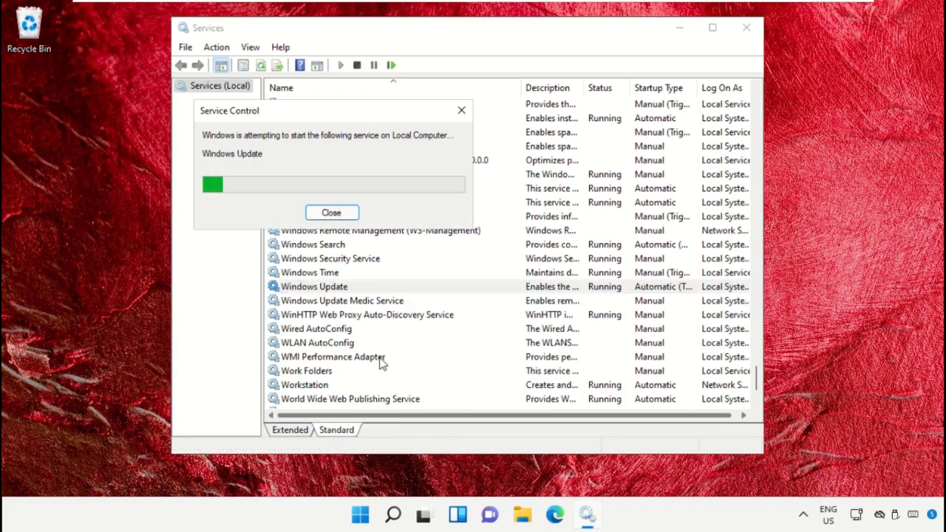
click(736, 29)
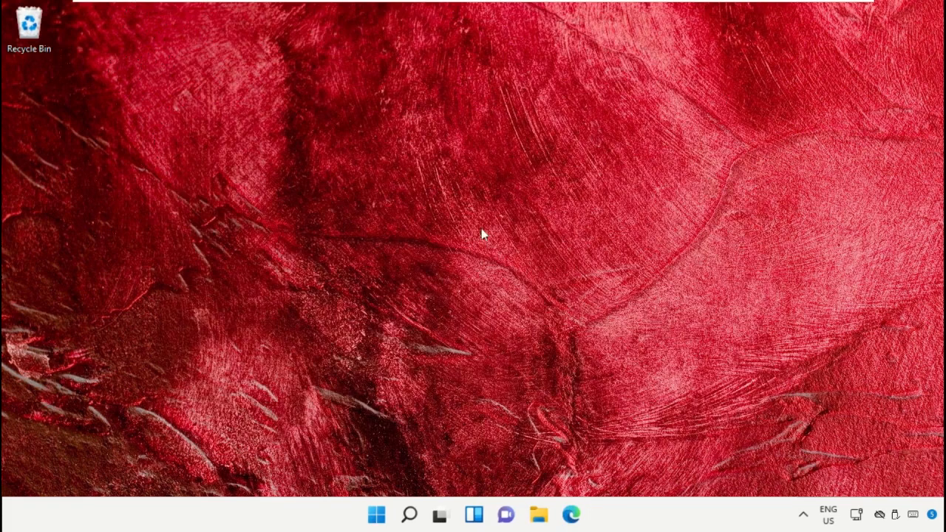
Launch Windows PowerShell as administrator and accept the UAC prompt.
click(410, 515)
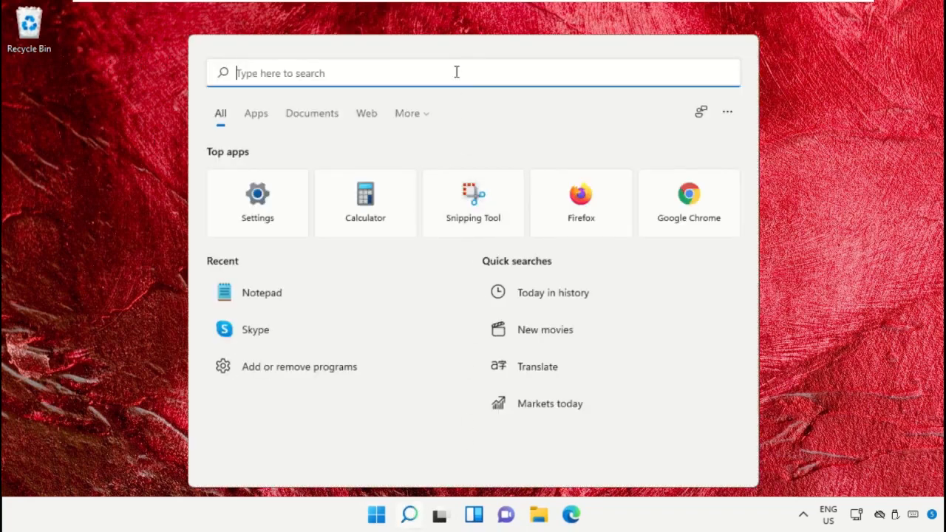
text(Windows PowerShell)
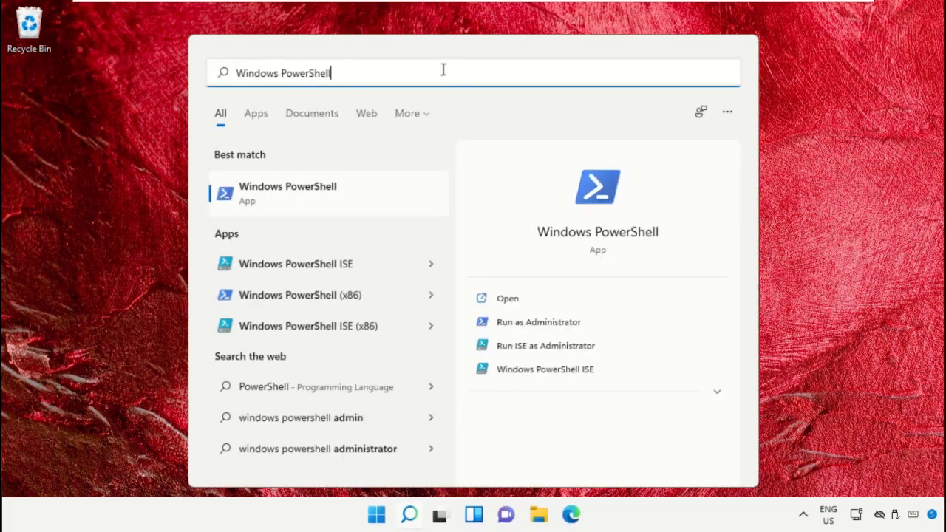
right_click(325, 192)
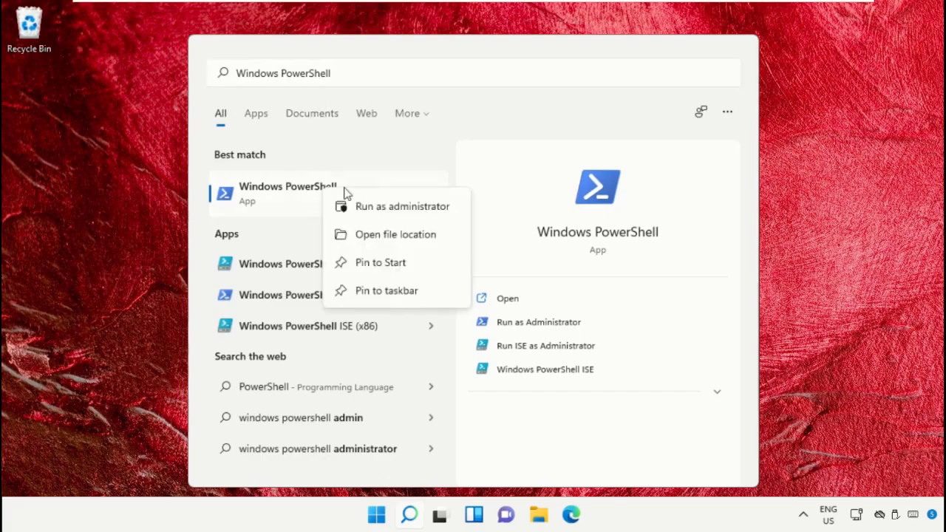
click(379, 205)
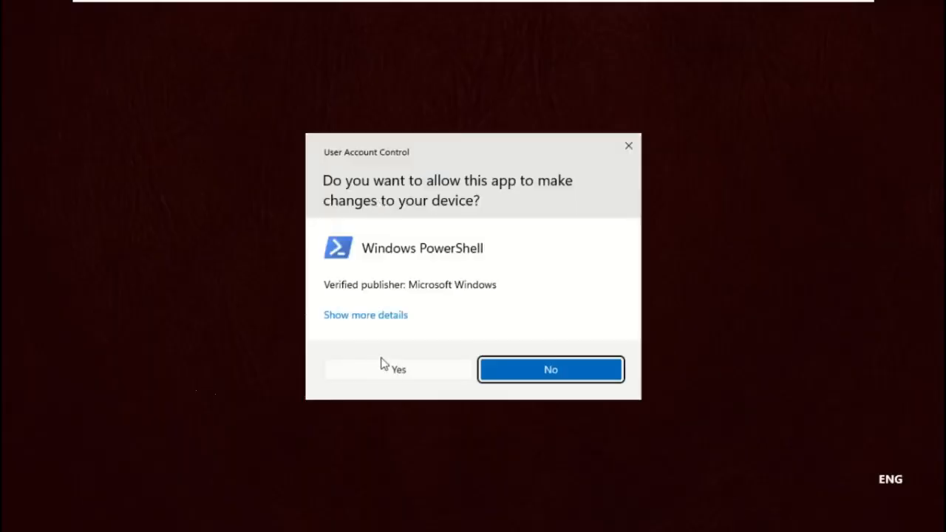
click(383, 364)
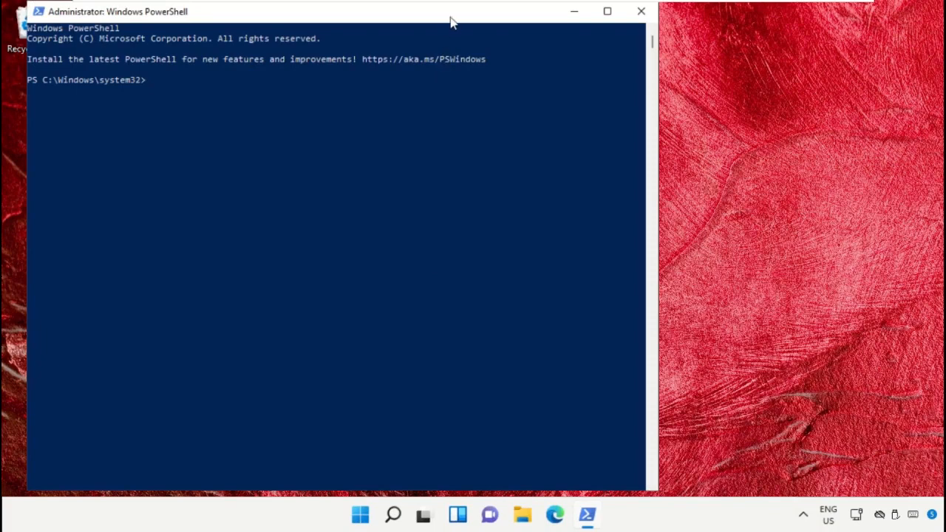
drag(451, 22, 590, 23)
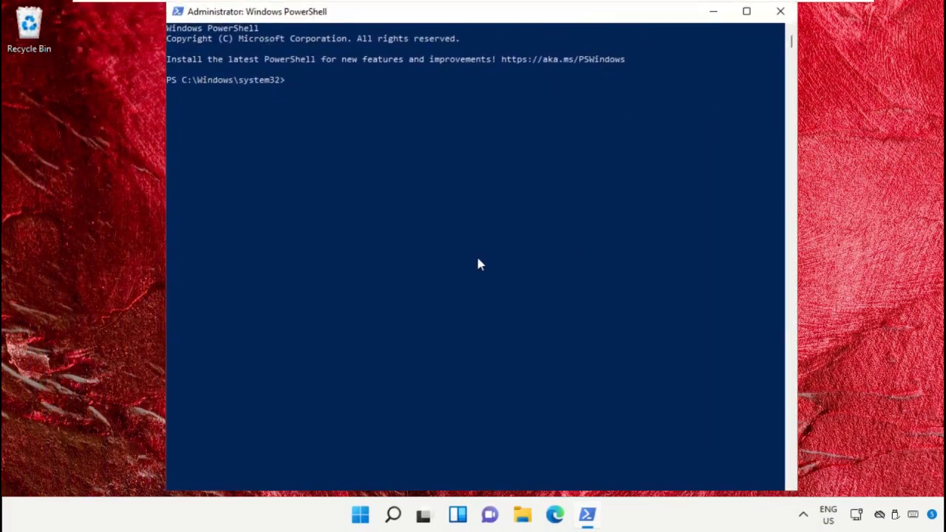
Paste the Get-AppXPackage WindowsStore re-register command, then close PowerShell.
right_click(591, 16)
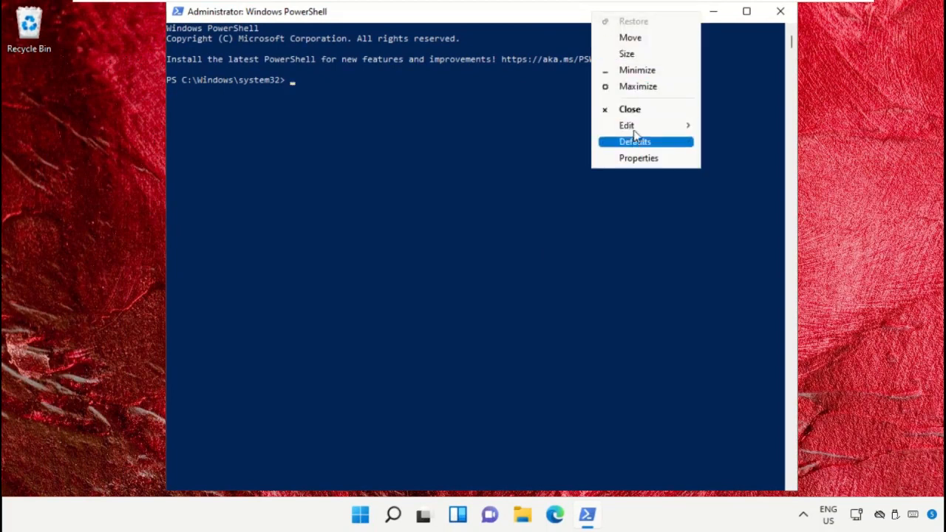
mouse_move(638, 128)
click(731, 158)
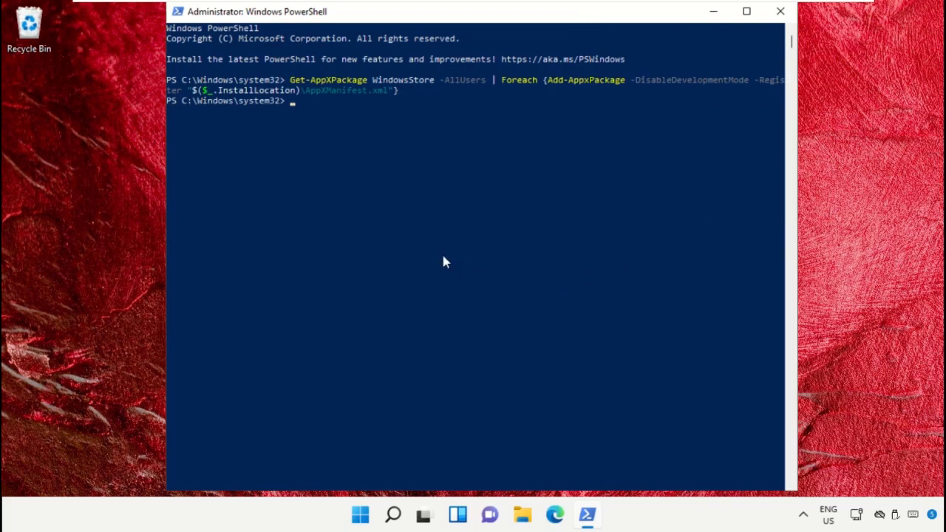
click(772, 15)
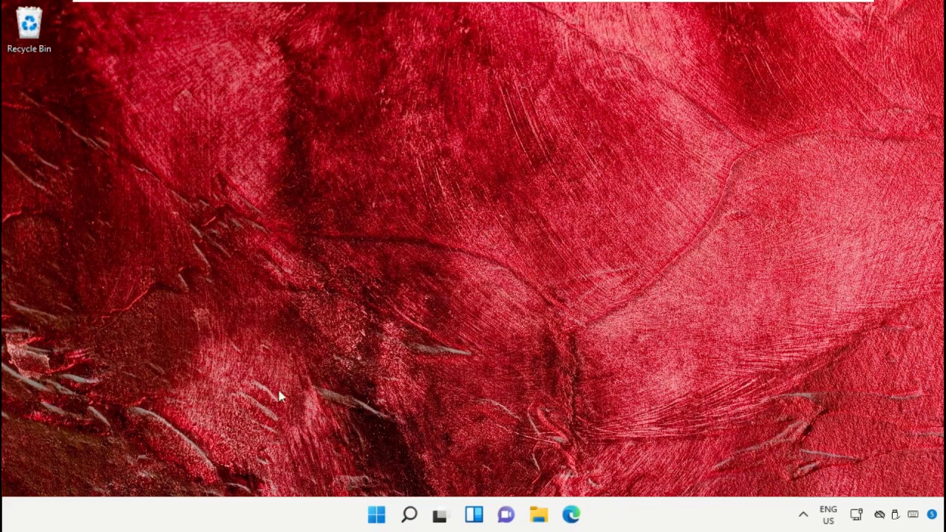
Start a new administrator Windows PowerShell session, approving the UAC prompt.
click(409, 514)
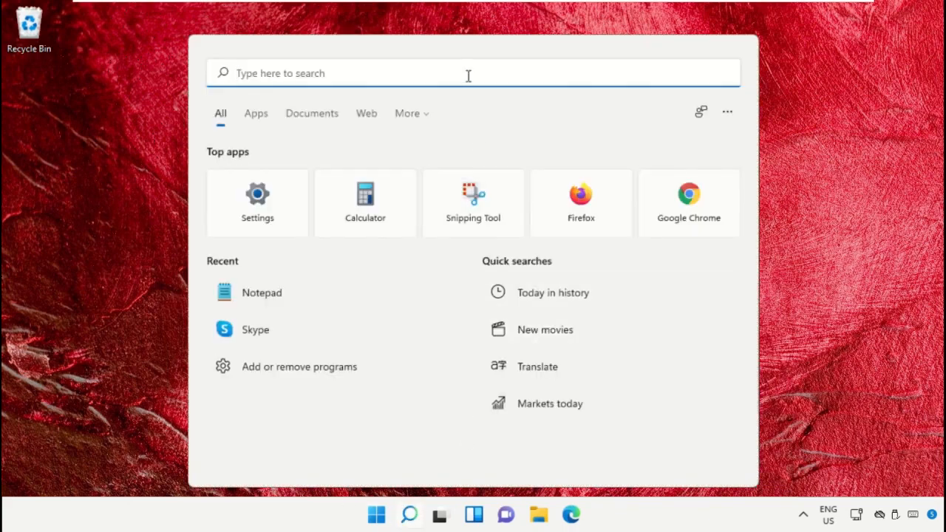
text(Windows PowerShell)
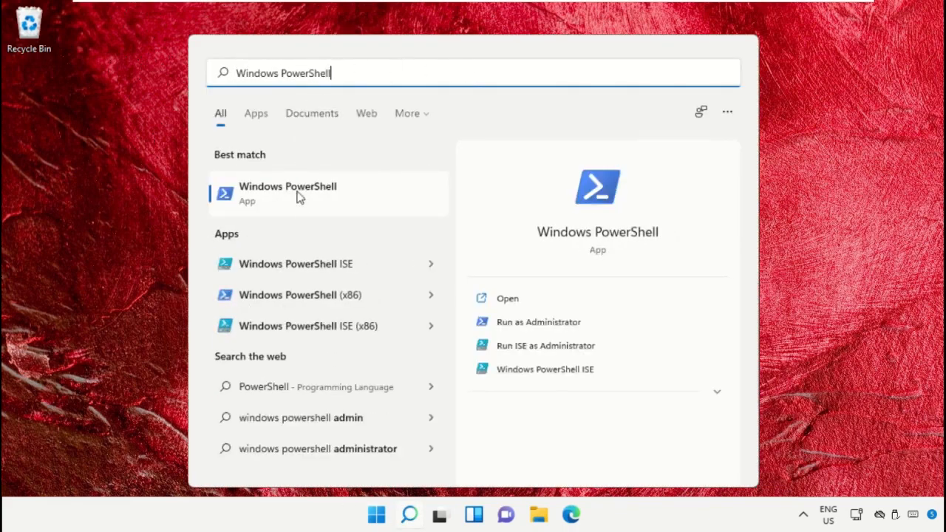
right_click(301, 209)
click(344, 220)
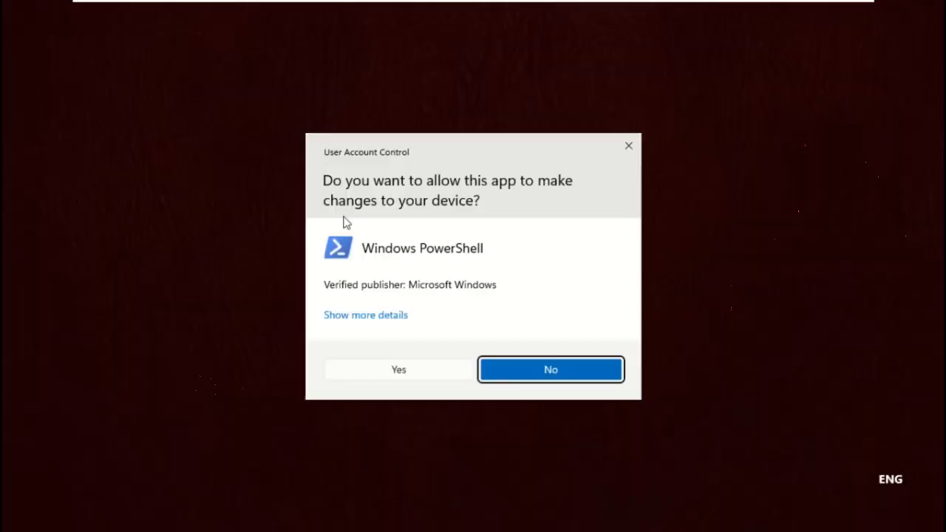
click(386, 379)
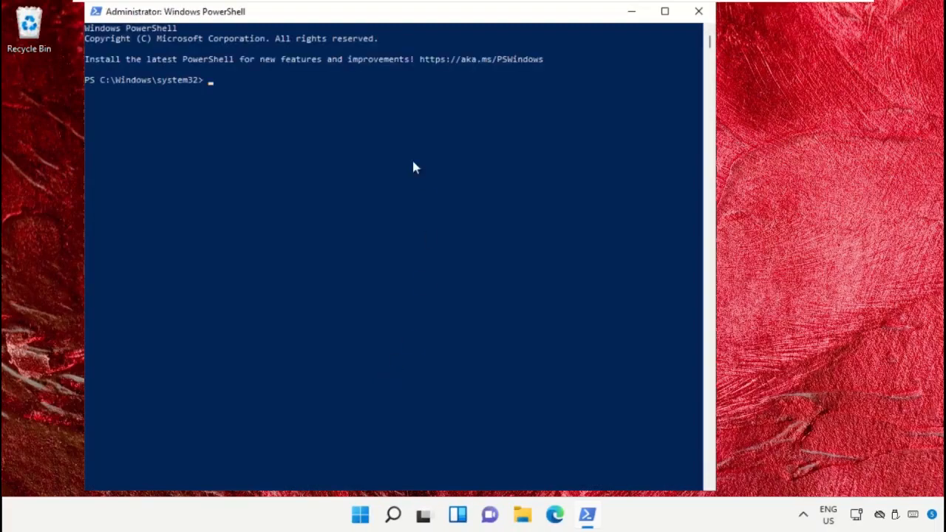
drag(399, 16, 431, 18)
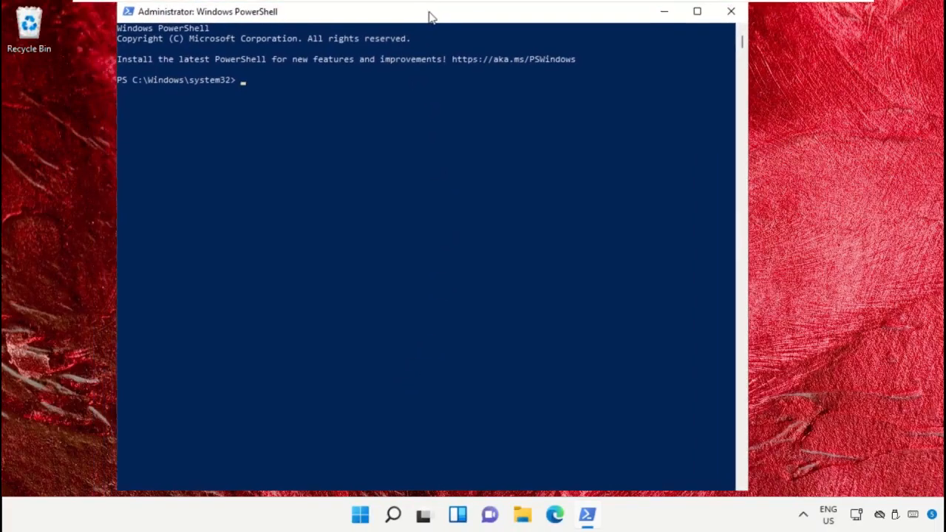
Paste and run Get-AppxPackage windowsstore | Remove-AppxPackage, then close the window.
right_click(486, 19)
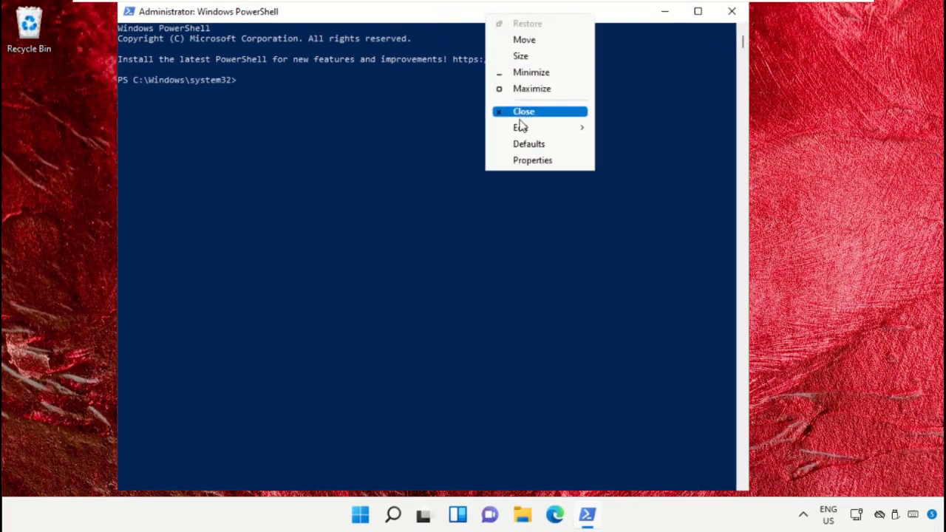
mouse_move(521, 129)
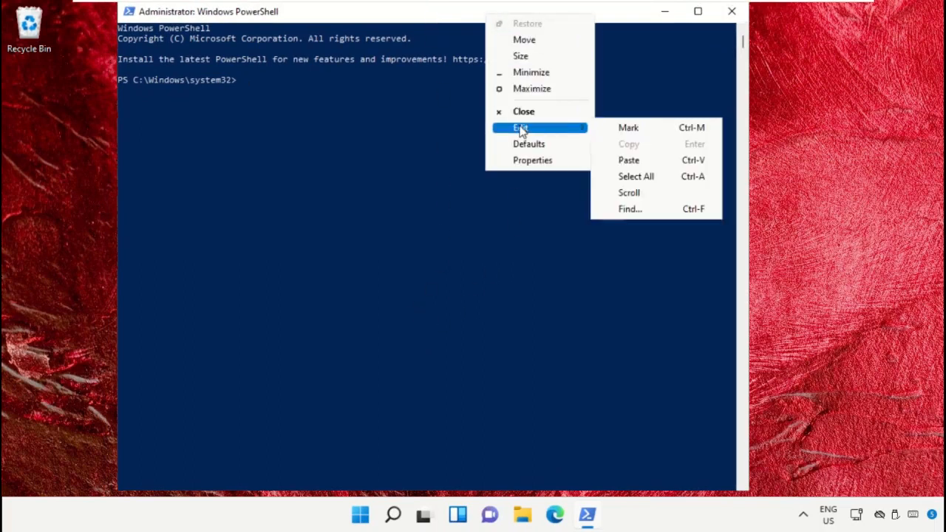
click(598, 159)
key(Return)
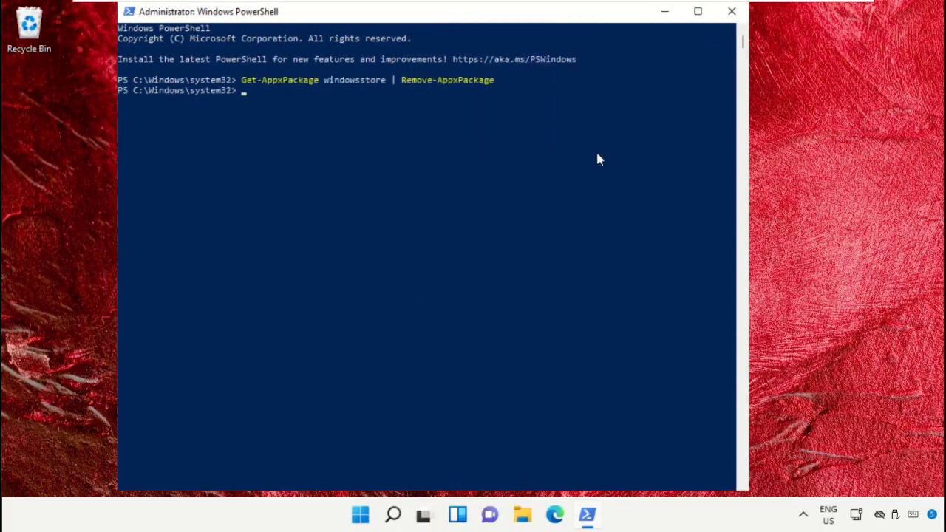
click(732, 11)
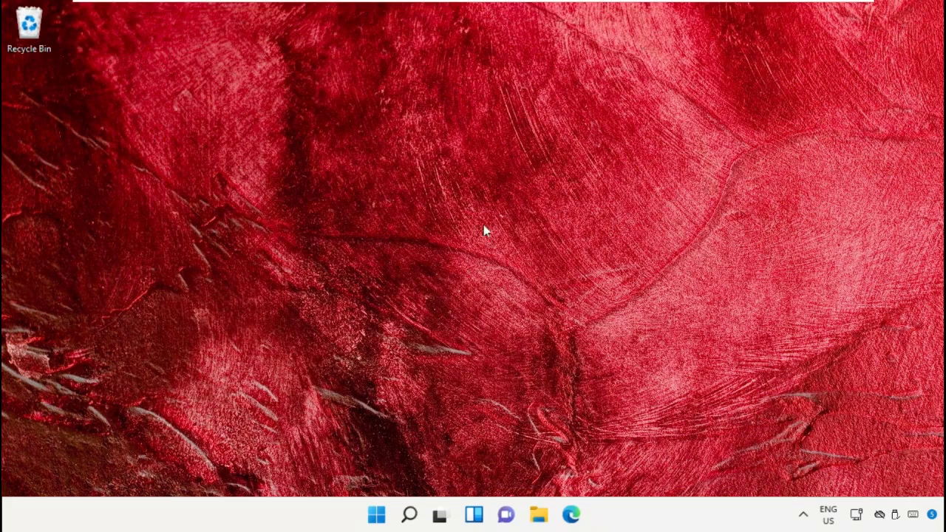
Restart the PC from the Start menu and sign back in with the PIN.
click(376, 514)
click(653, 466)
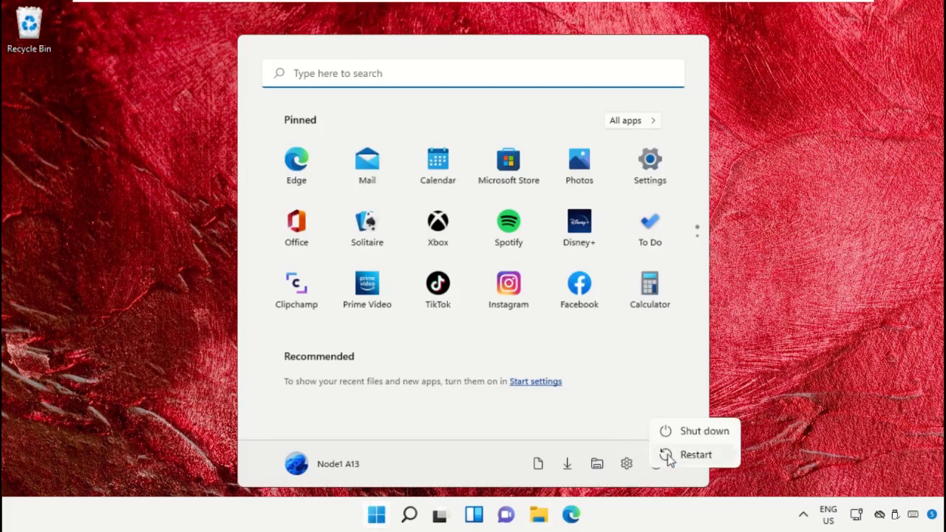
click(665, 453)
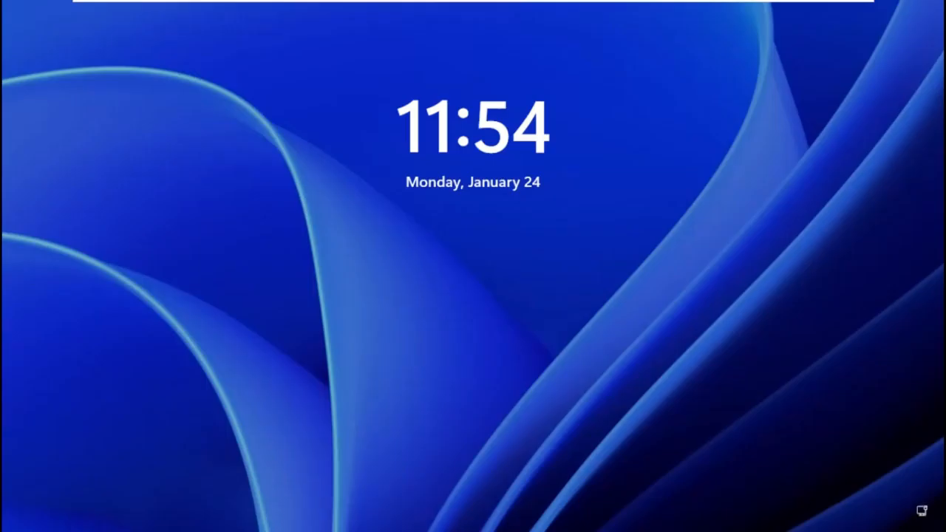
key(space)
text(1)
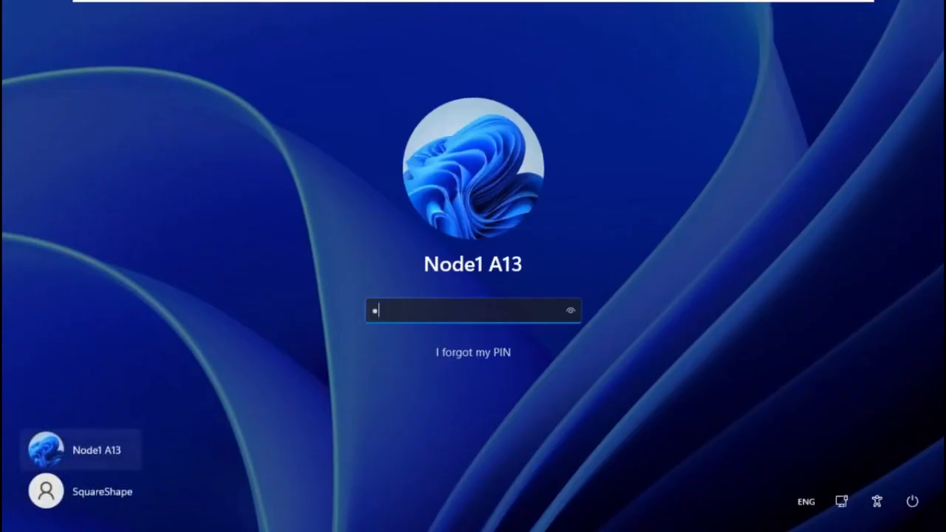
key(Return)
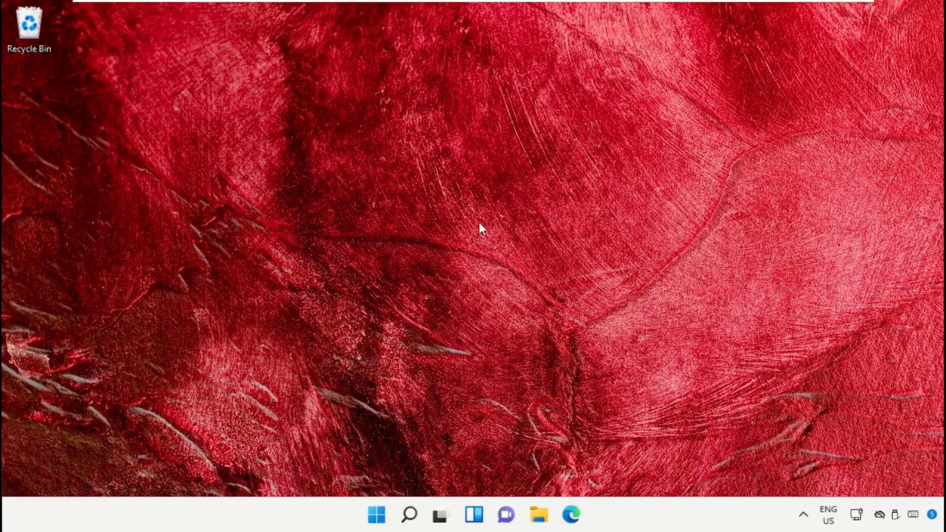
click(408, 514)
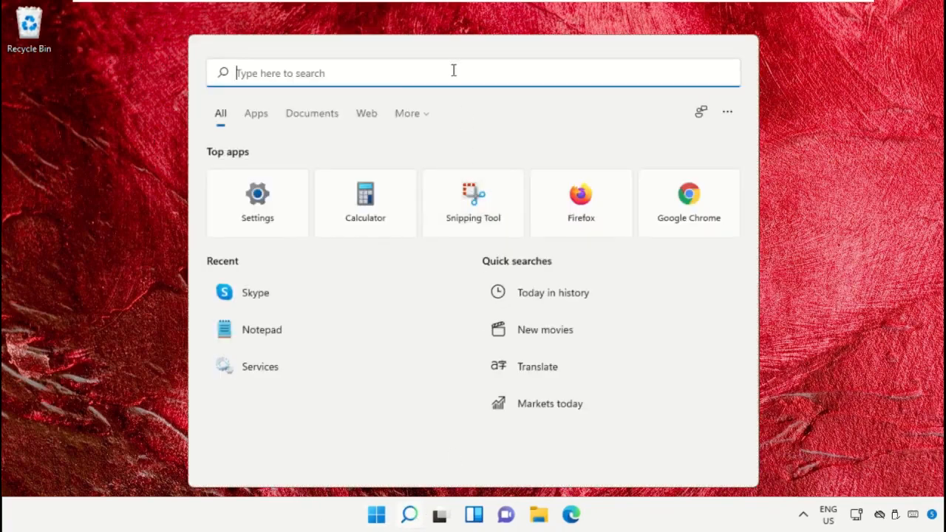
text(Microsoft Store)
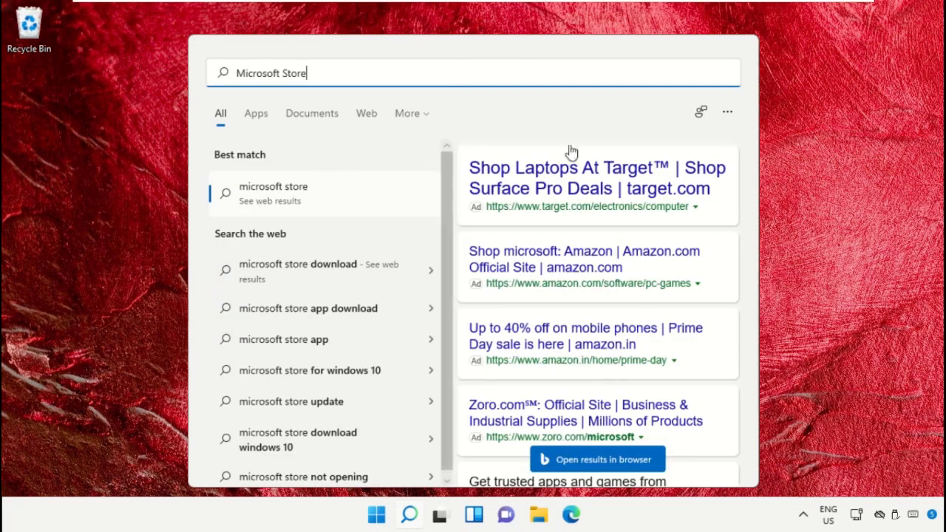
click(788, 114)
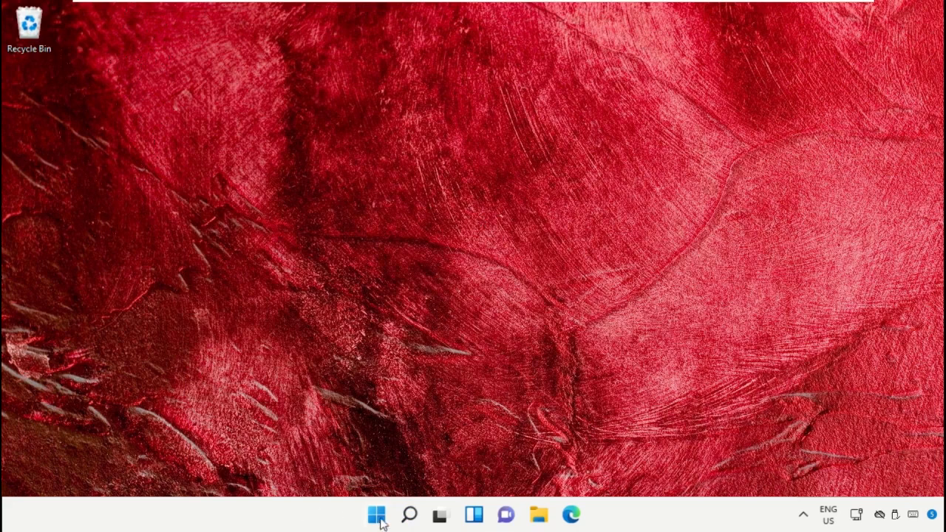
Launch Windows PowerShell as administrator and approve the UAC prompt.
click(409, 514)
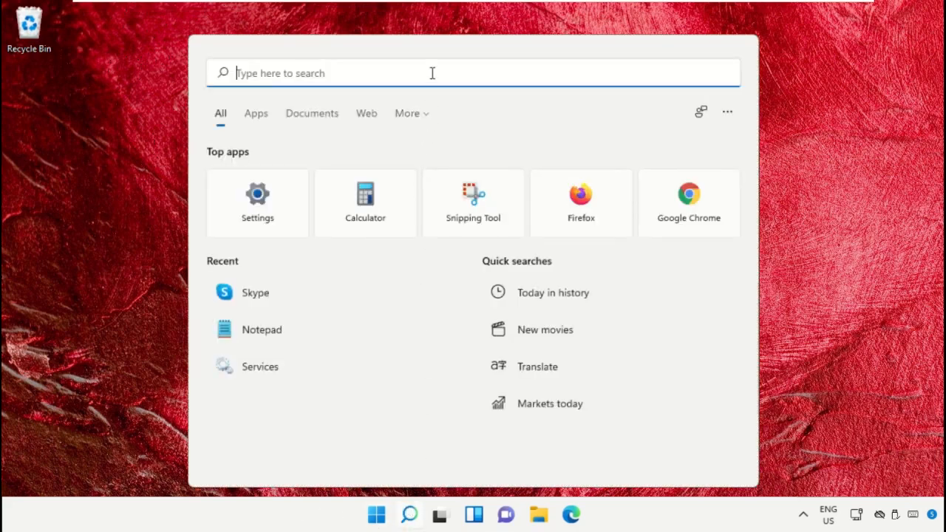
text(Windows powerShell)
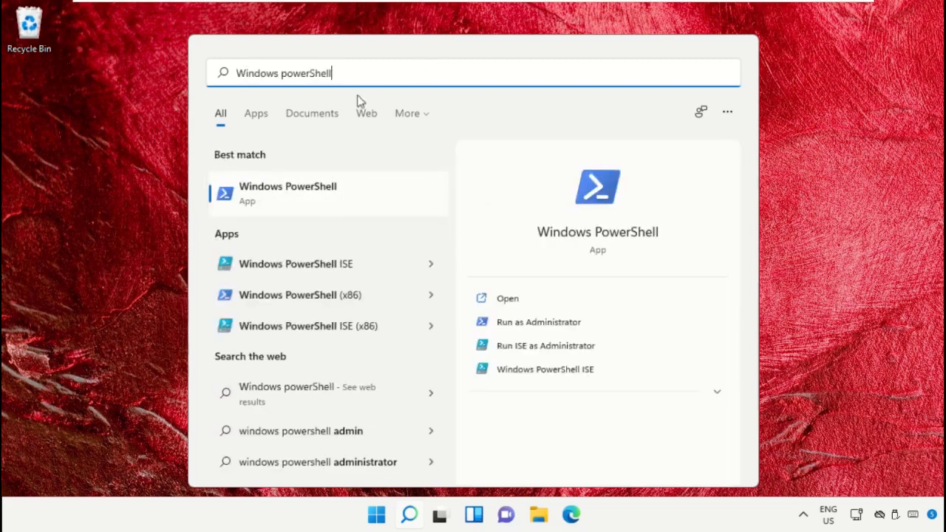
right_click(315, 203)
click(353, 226)
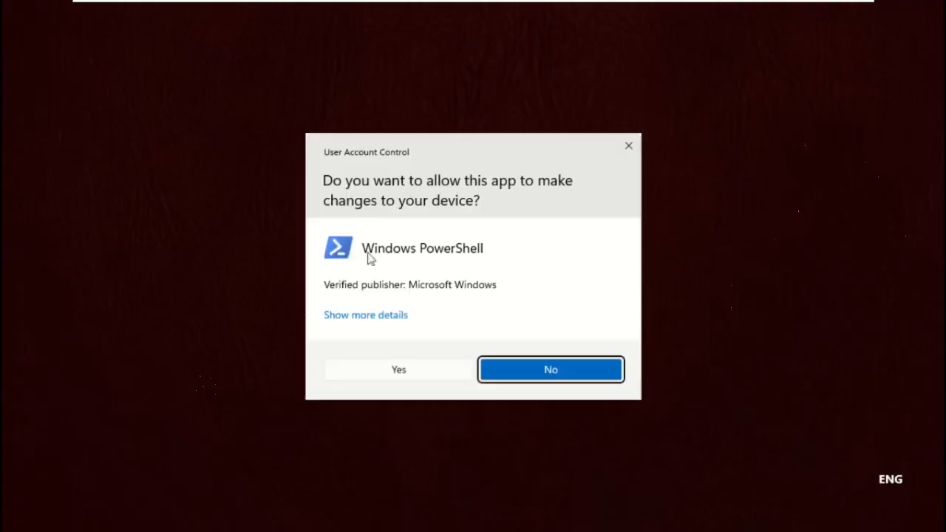
click(387, 370)
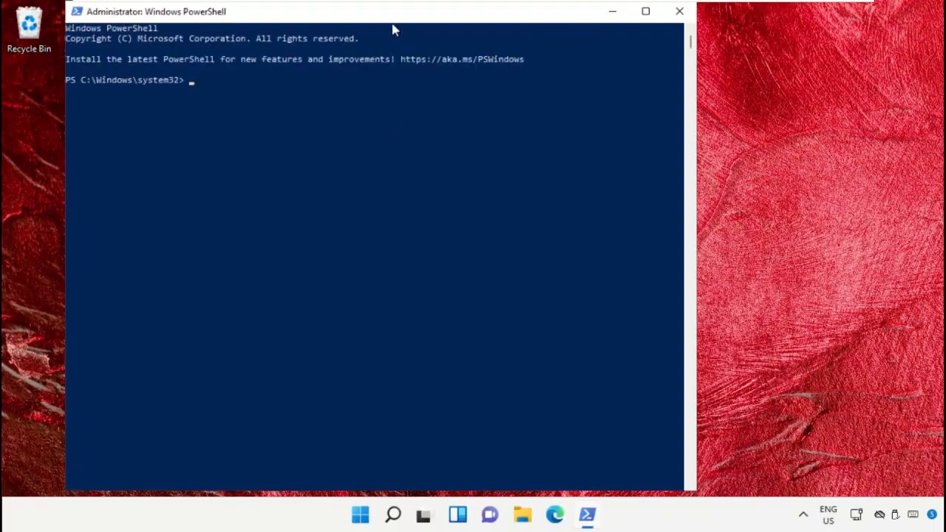
drag(394, 11, 504, 21)
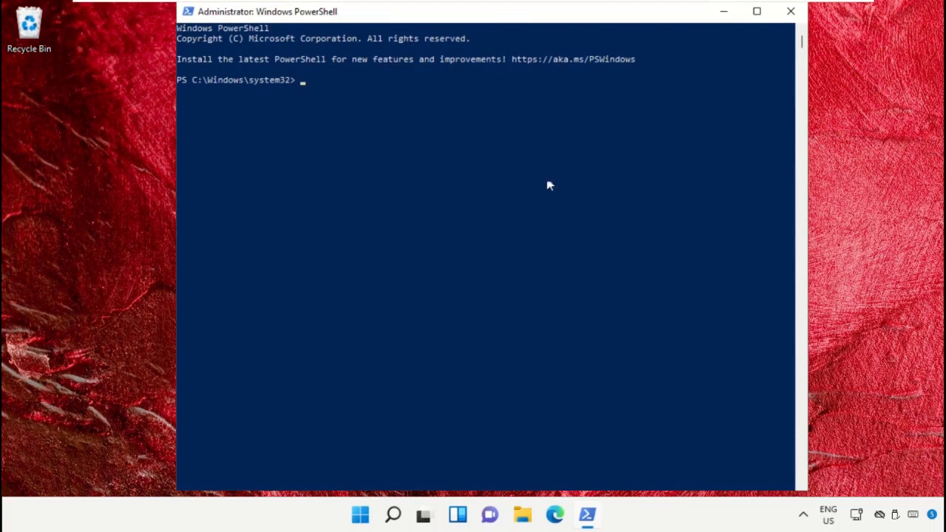
Paste the Get-AppXPackage WindowsStore -AllUsers re-register command, then close PowerShell.
right_click(539, 21)
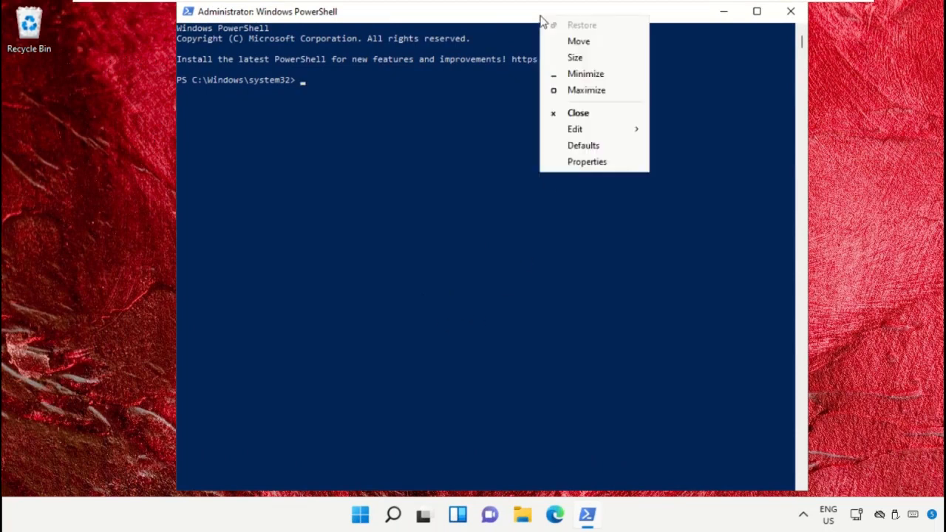
mouse_move(607, 130)
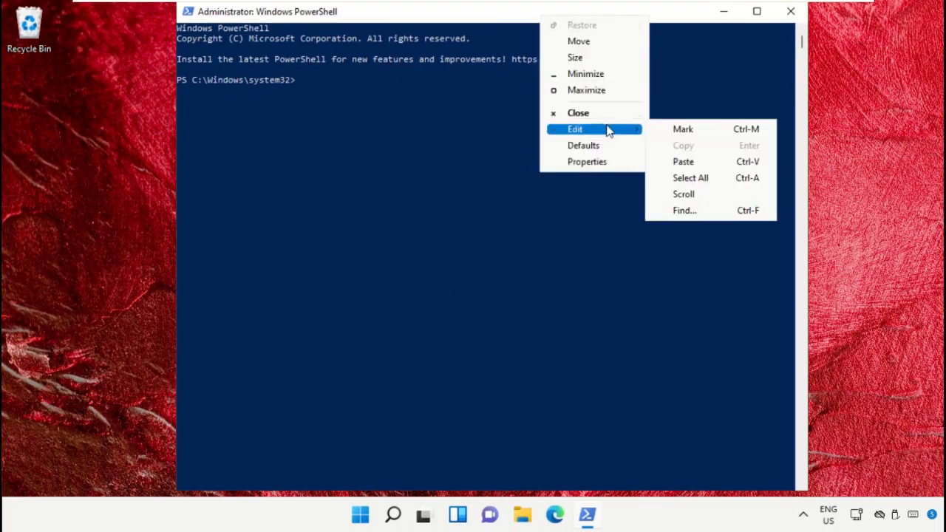
click(683, 161)
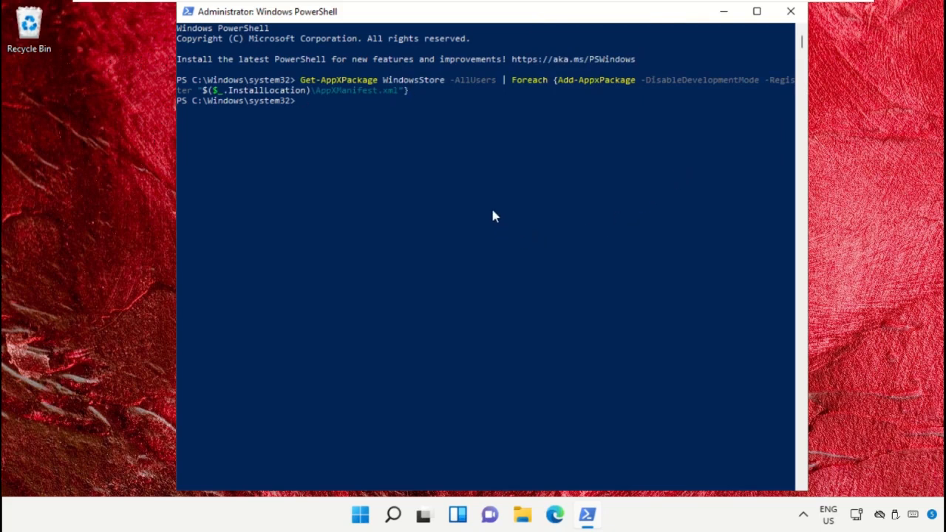
click(790, 11)
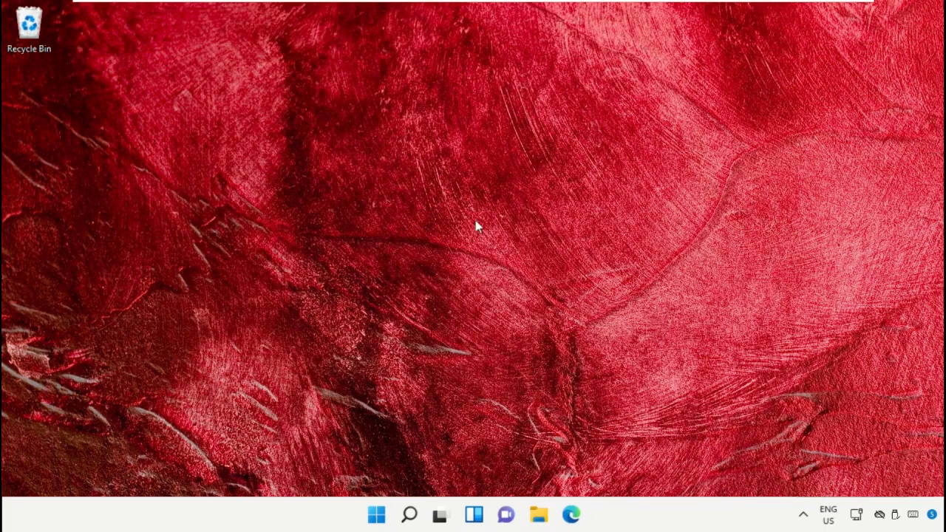
Open a fresh administrator Windows PowerShell, approving the permission request.
click(409, 515)
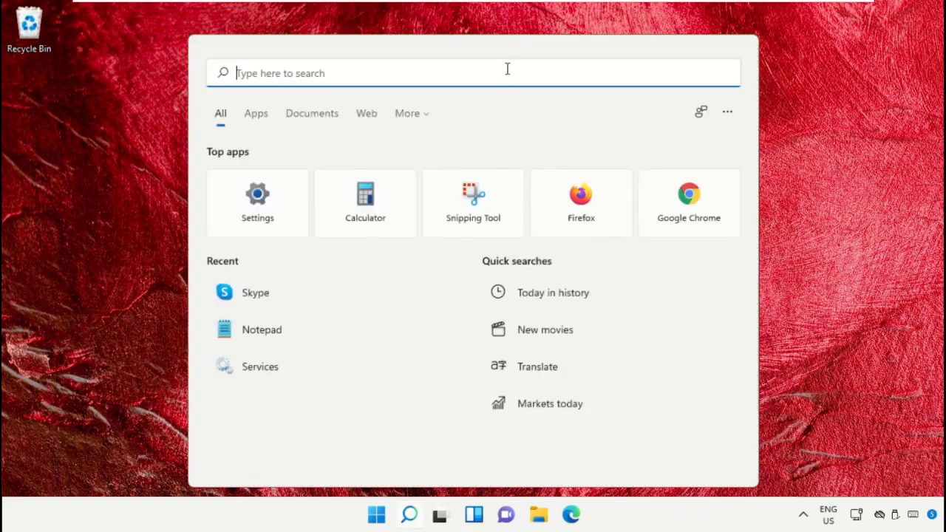
text(Windows PowerShell)
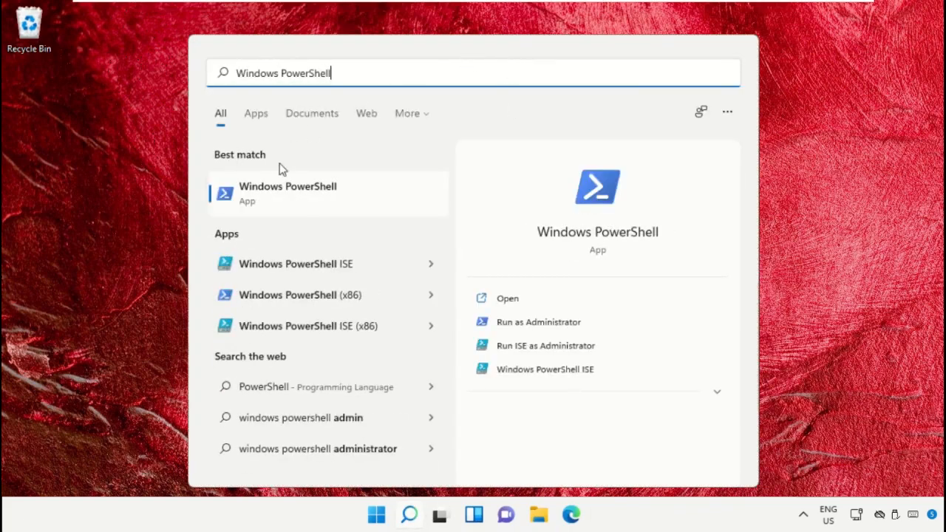
right_click(287, 198)
click(343, 215)
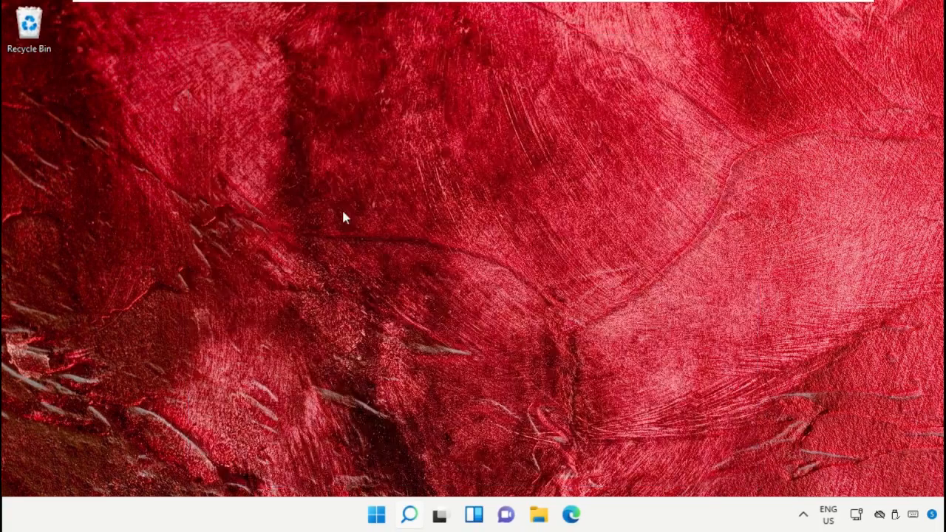
click(392, 368)
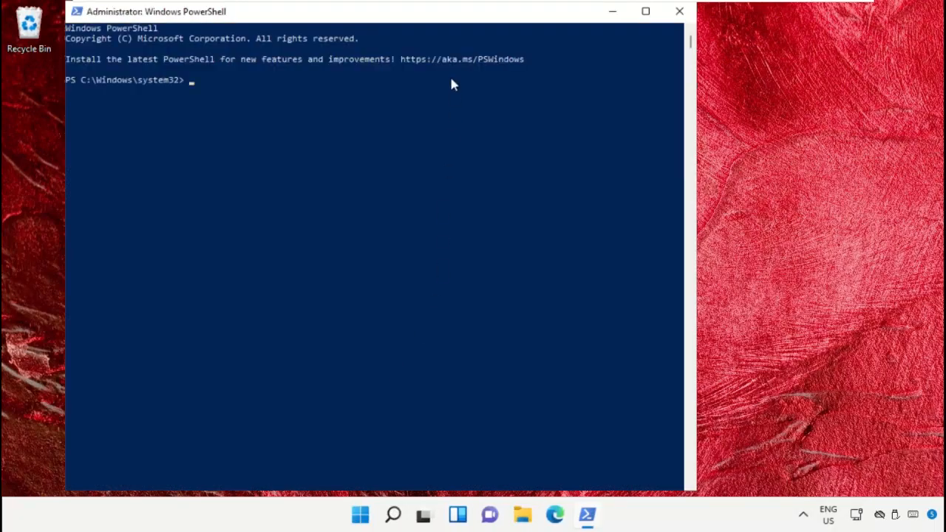
drag(452, 19, 526, 20)
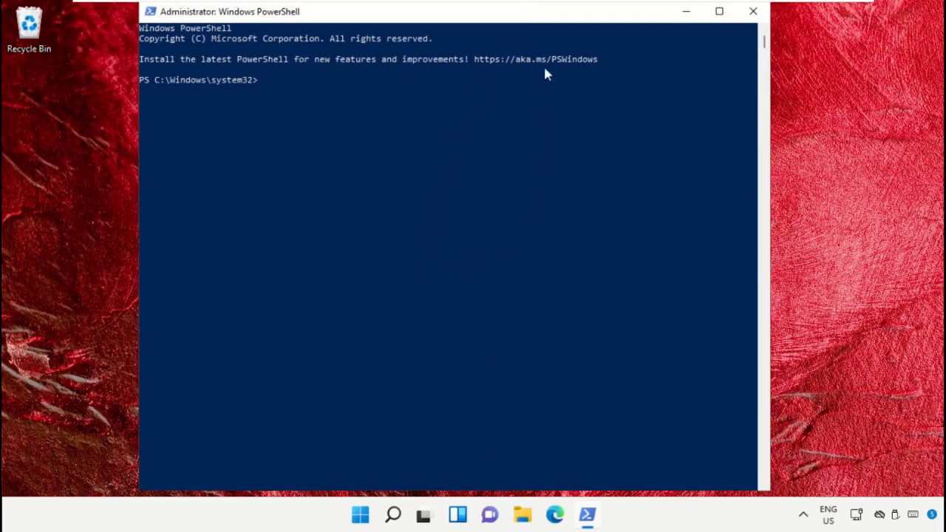
Paste and run the Get-AppxPackage -allusers WindowsStore re-register command, then close the window.
right_click(547, 16)
mouse_move(617, 124)
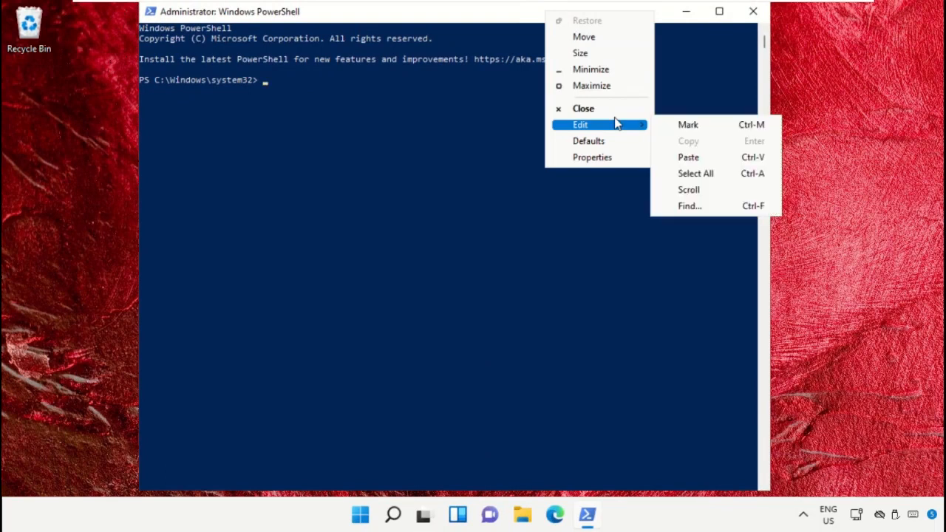
click(662, 156)
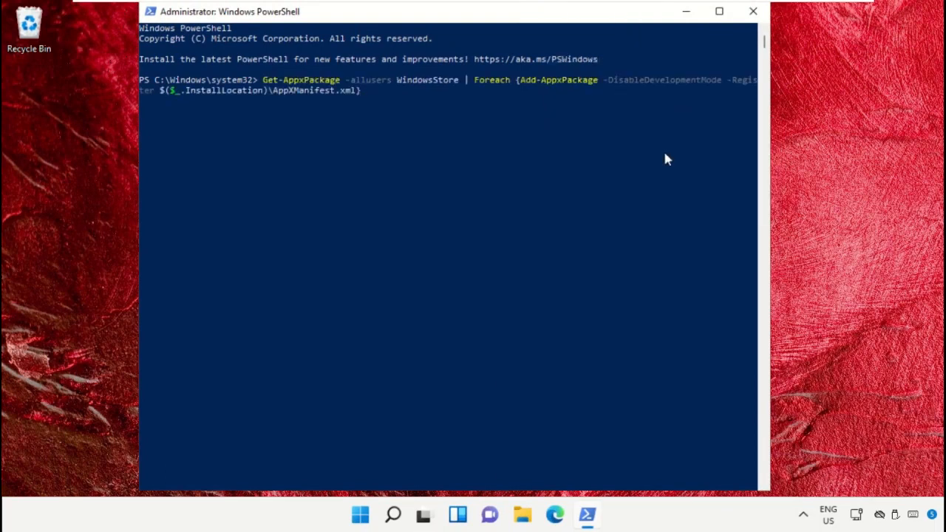
key(Return)
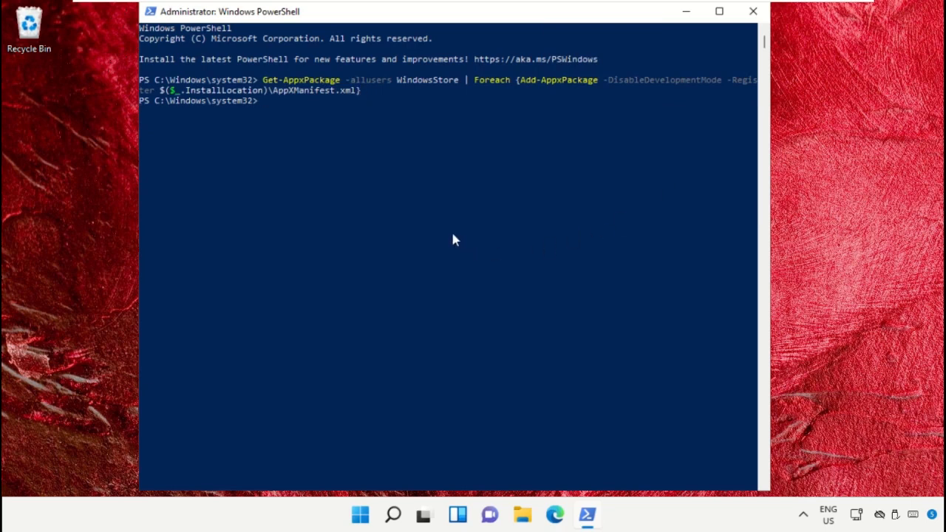
click(753, 11)
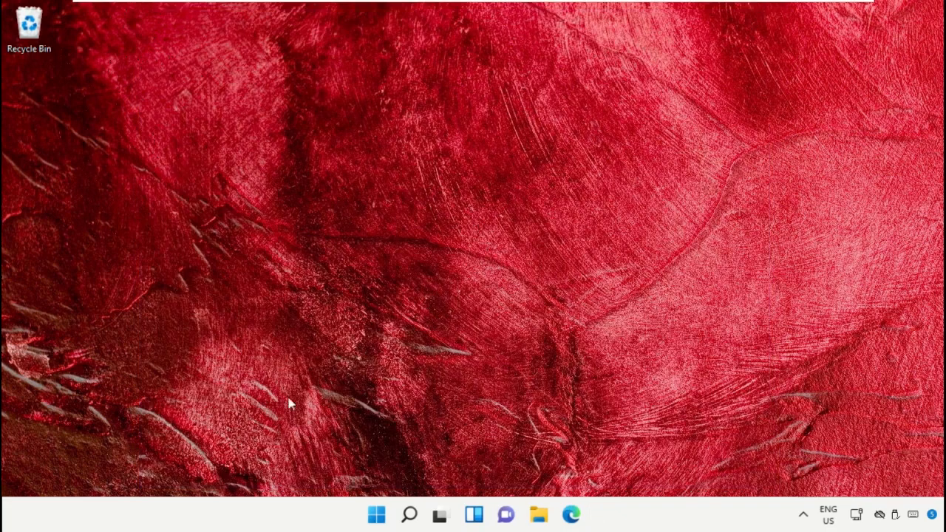
Open Internet Properties via inetcpl.cpl.
click(409, 513)
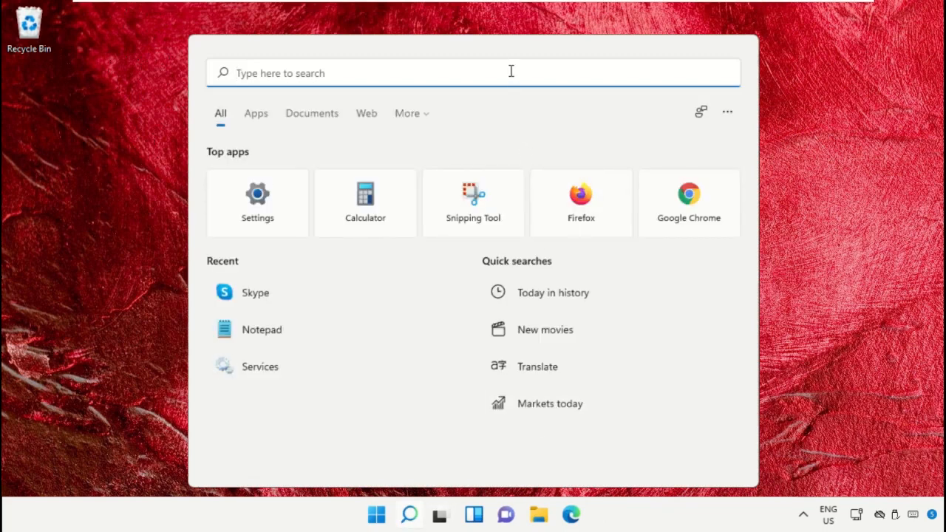
text(inetcpl.cpl)
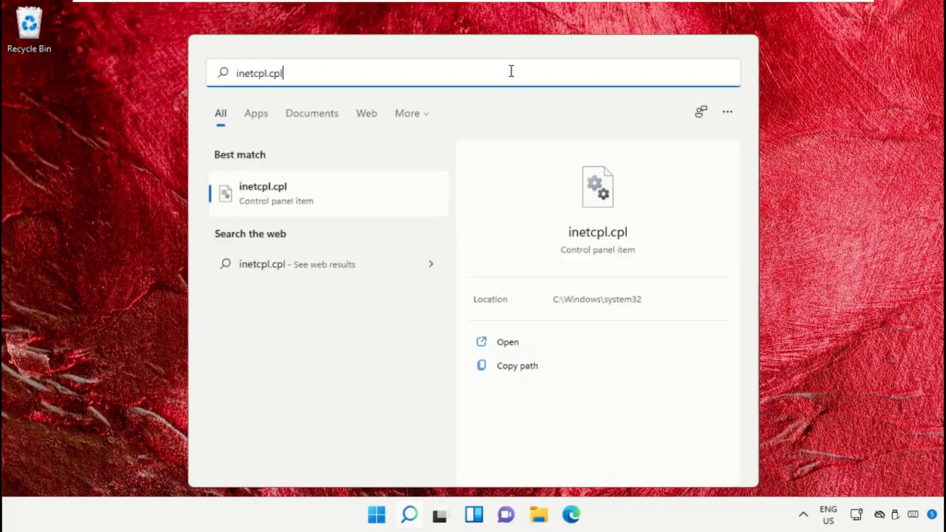
click(354, 198)
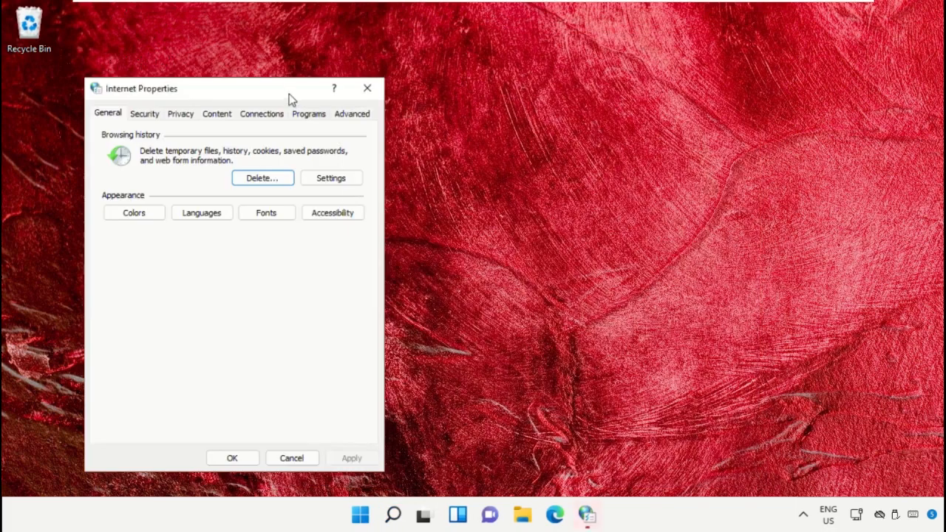
drag(289, 94, 446, 55)
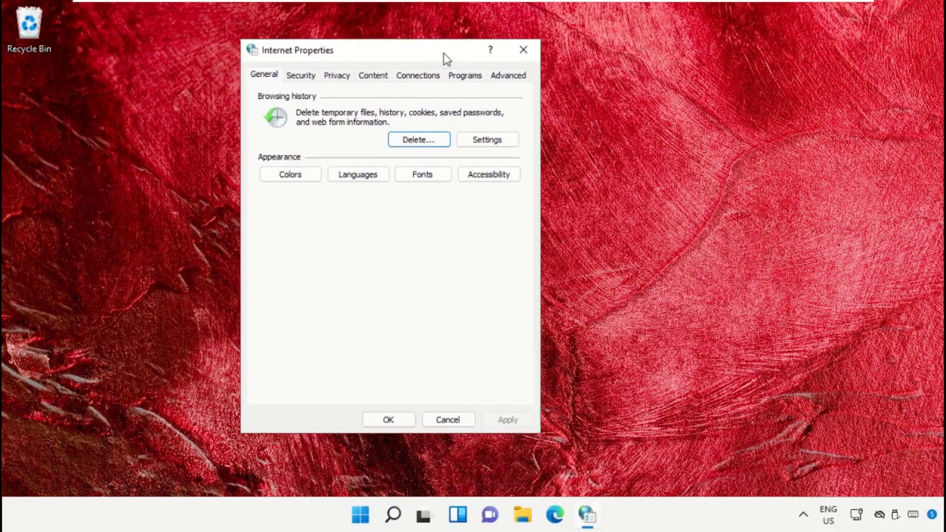
On the Advanced tab, enable Use TLS 1.0, 1.1, 1.2 and 1.3, apply, and close.
click(499, 77)
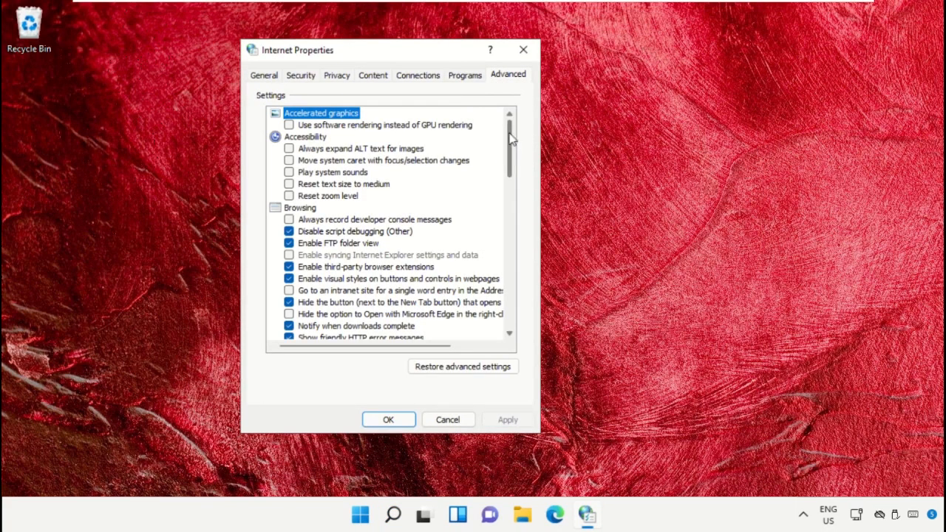
drag(508, 141, 515, 297)
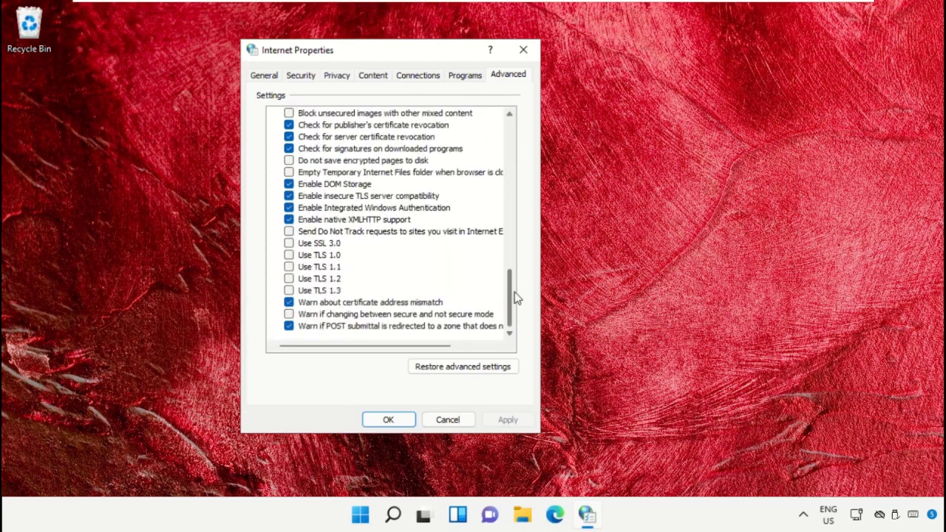
click(289, 255)
click(289, 267)
click(289, 279)
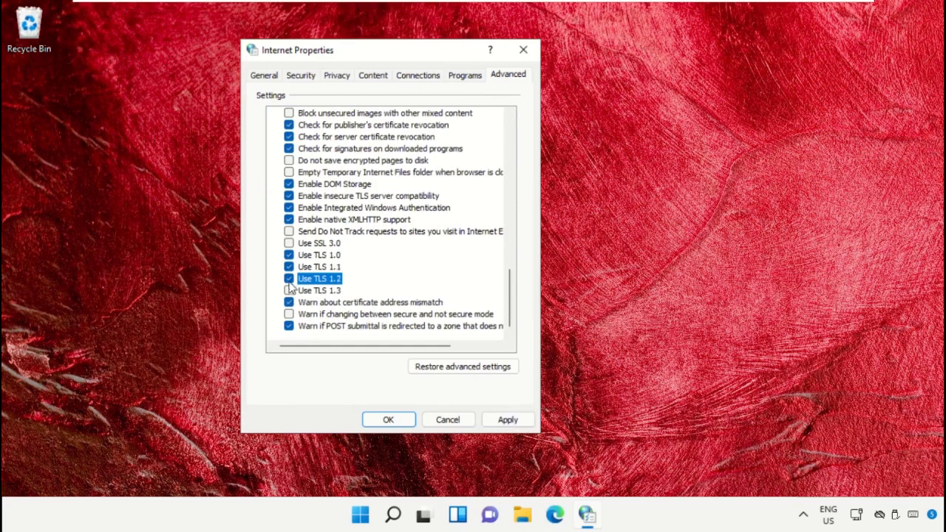
click(288, 291)
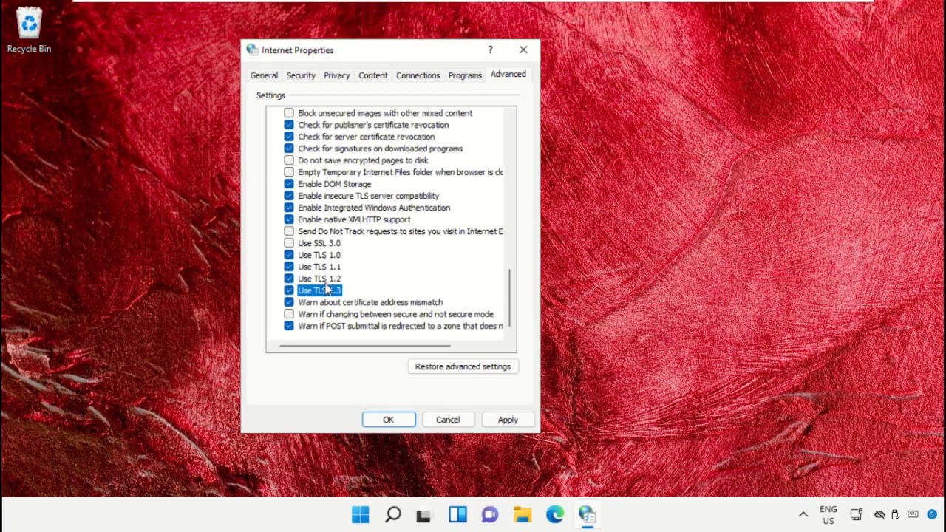
click(499, 421)
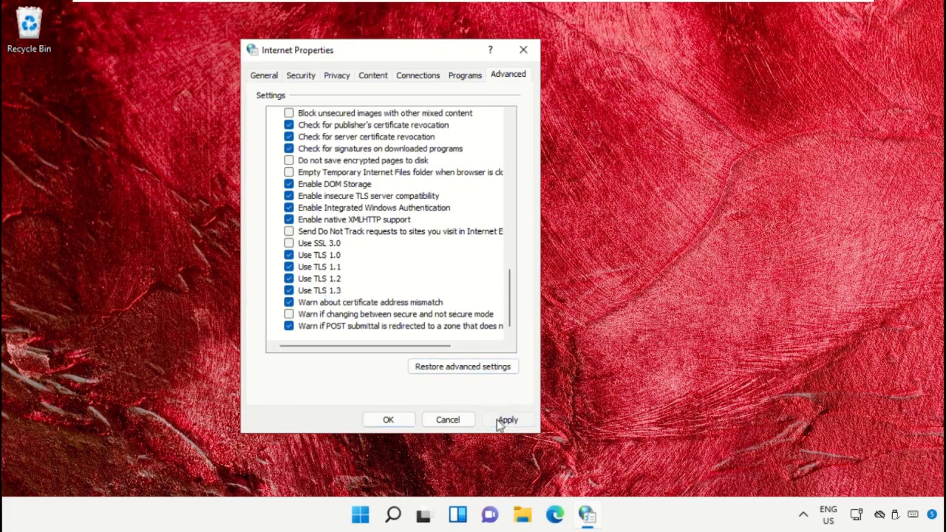
click(389, 419)
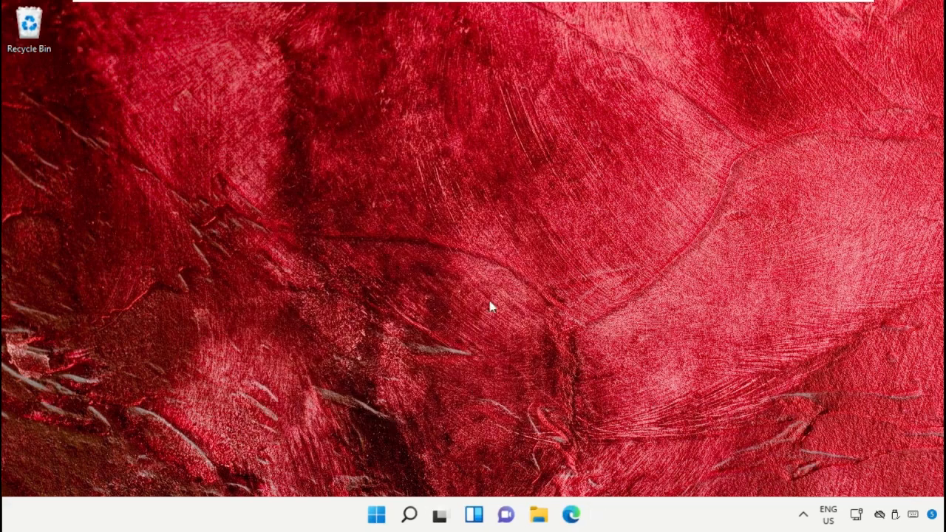
Launch Command Prompt as administrator and accept the UAC prompt.
click(410, 514)
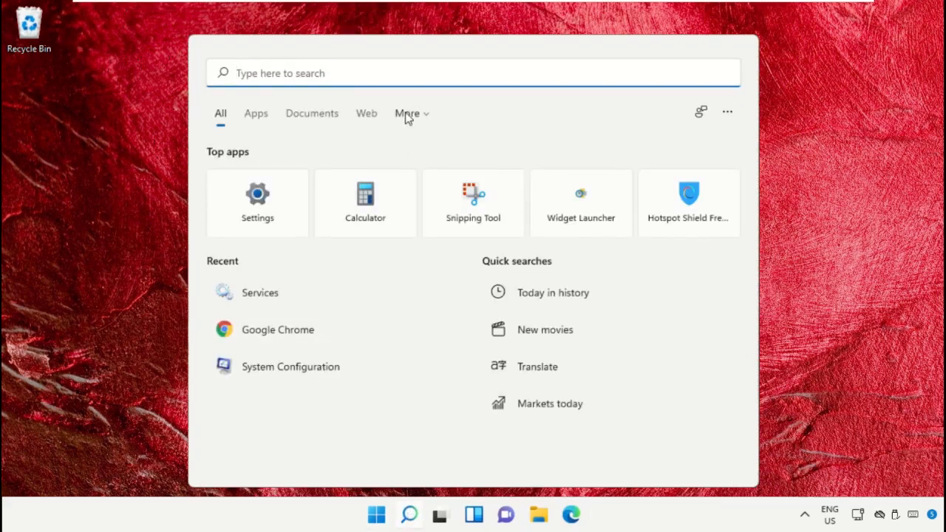
text(Cmd)
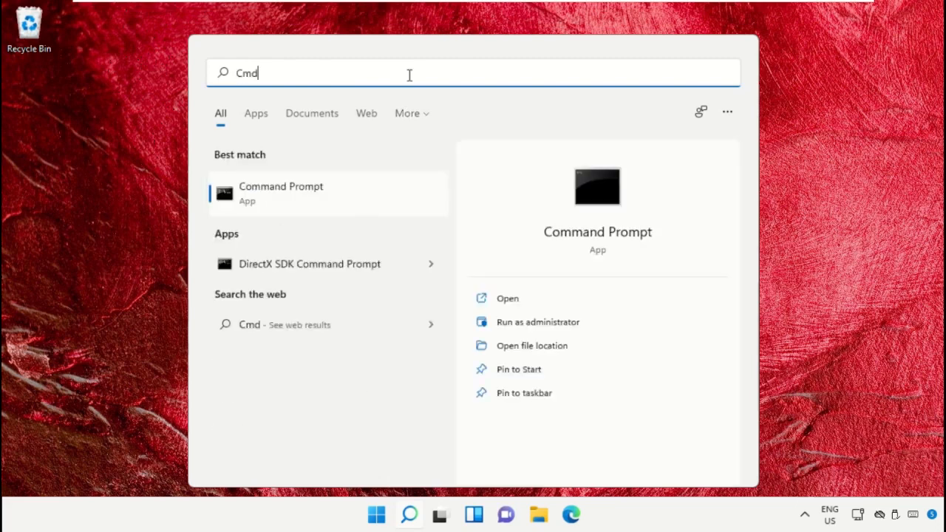
right_click(281, 187)
click(356, 207)
click(373, 371)
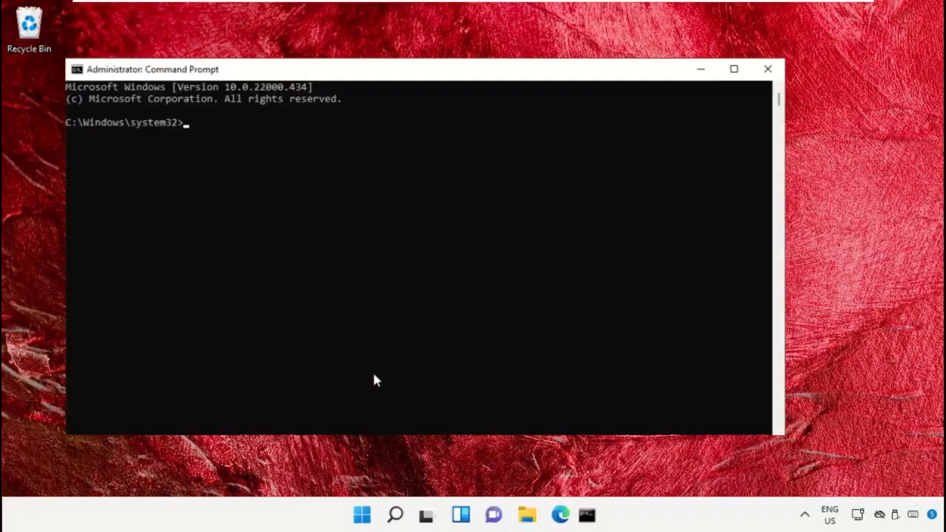
drag(518, 81, 577, 67)
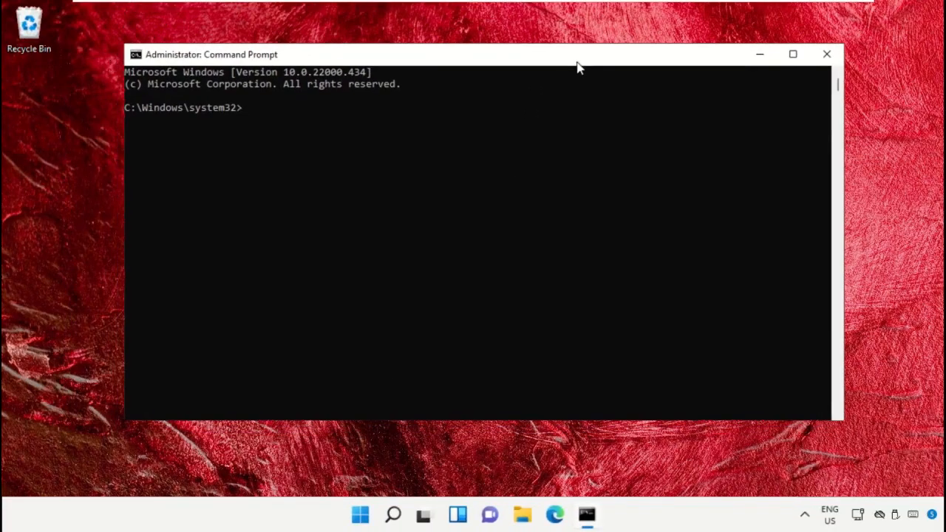
Run sfc /scannow, then close the Command Prompt window.
text(sfc /scannow)
key(Return)
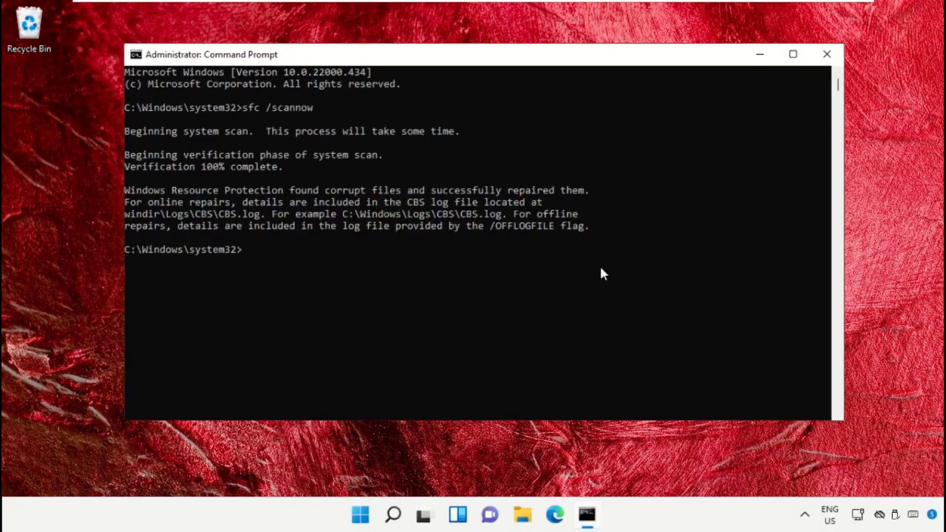
click(825, 54)
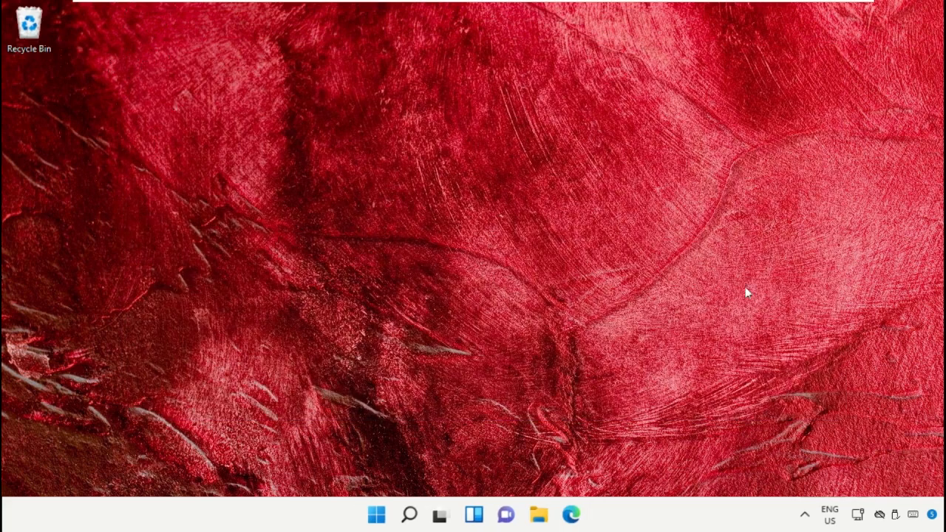
Open another administrator Command Prompt, approving the elevation request.
click(409, 514)
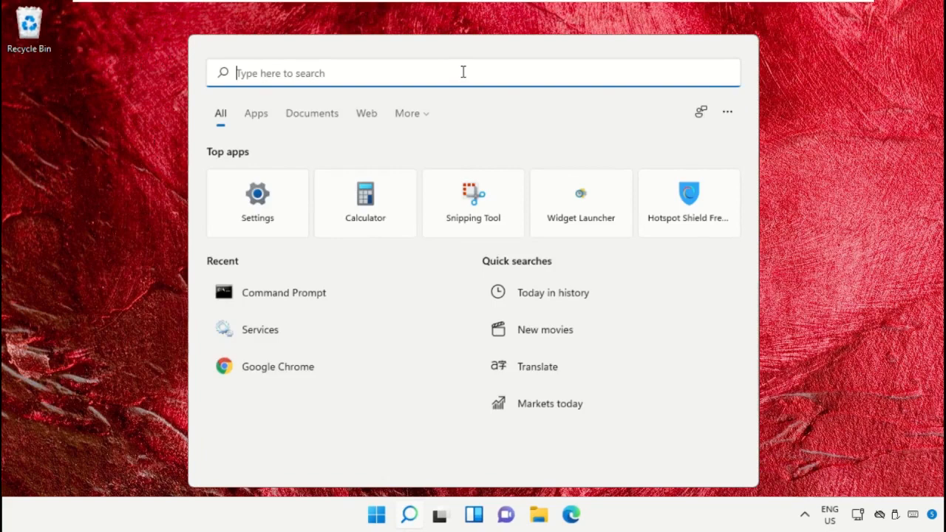
text(Cmd)
right_click(345, 187)
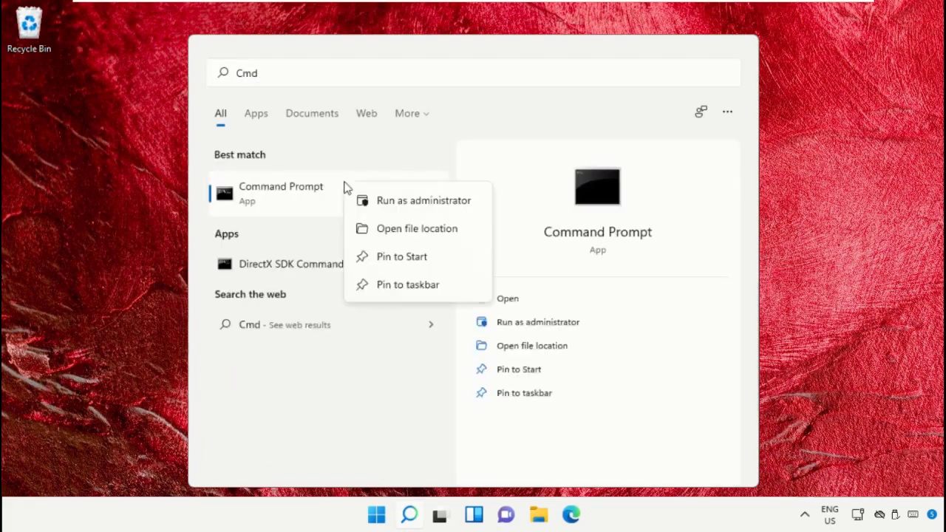
click(408, 201)
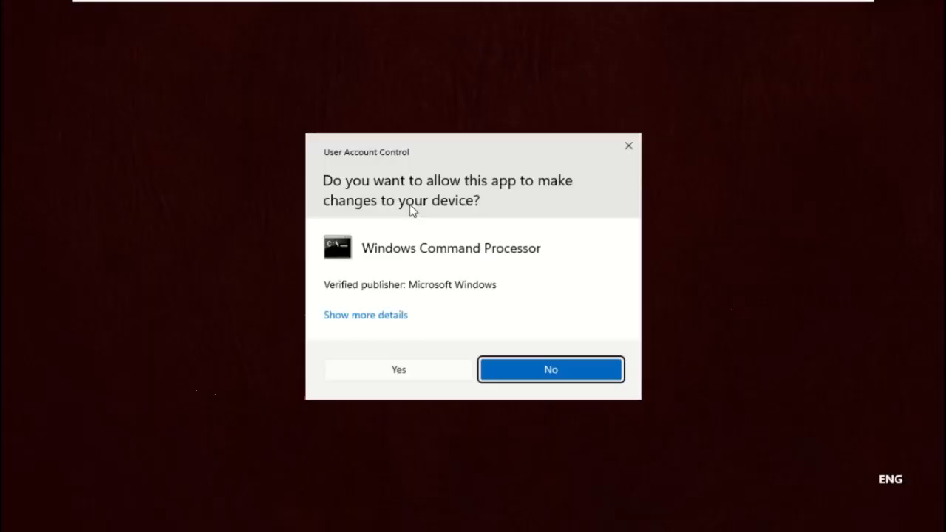
click(358, 375)
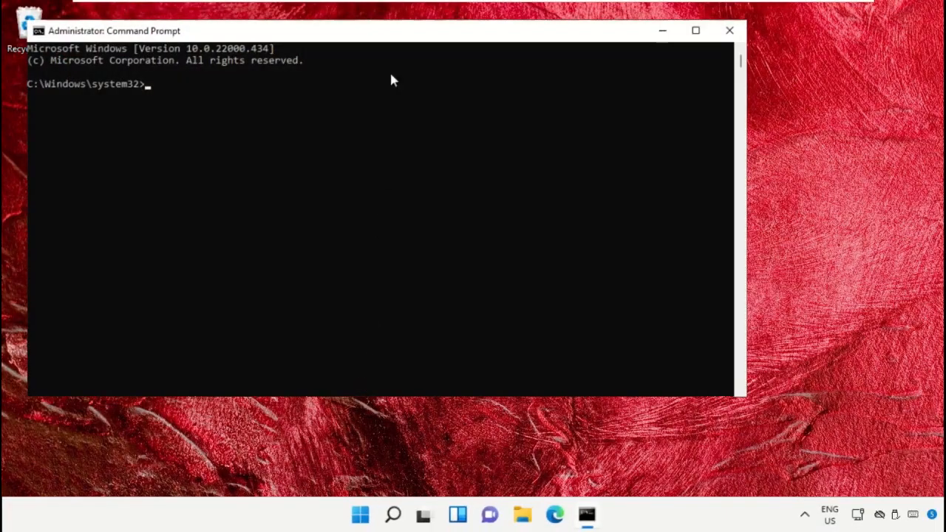
drag(392, 35, 483, 51)
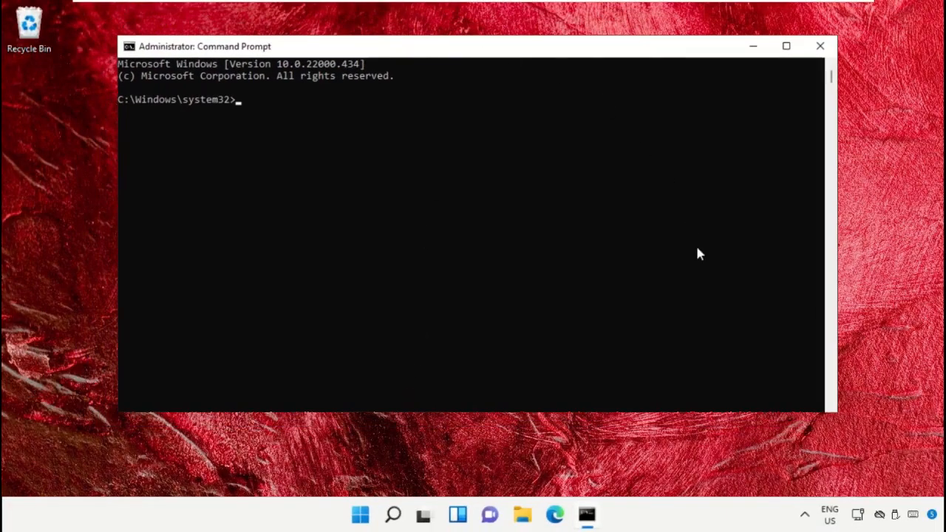
Run DISM /Online /Cleanup-Image /ScanHealth and /RestoreHealth, then close the window.
text(DISM /Online /Clean)
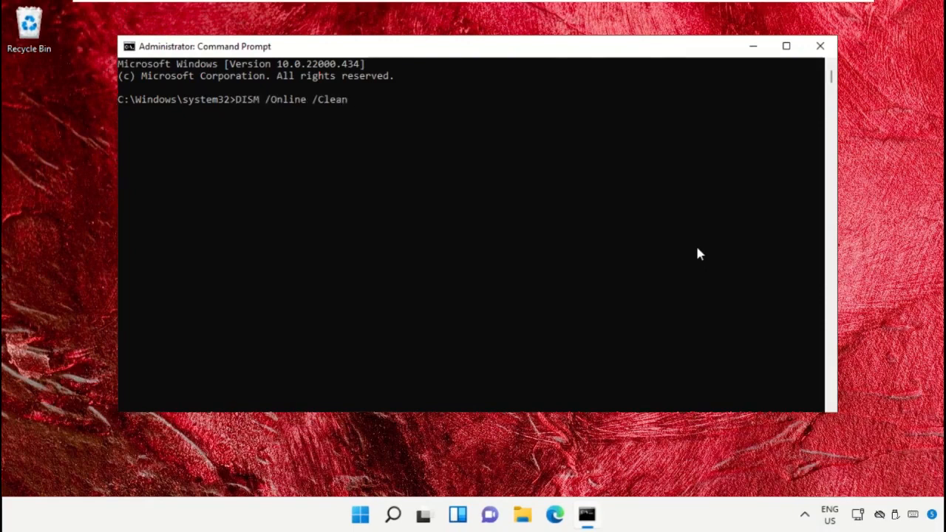
text(up-image /ScanHealth)
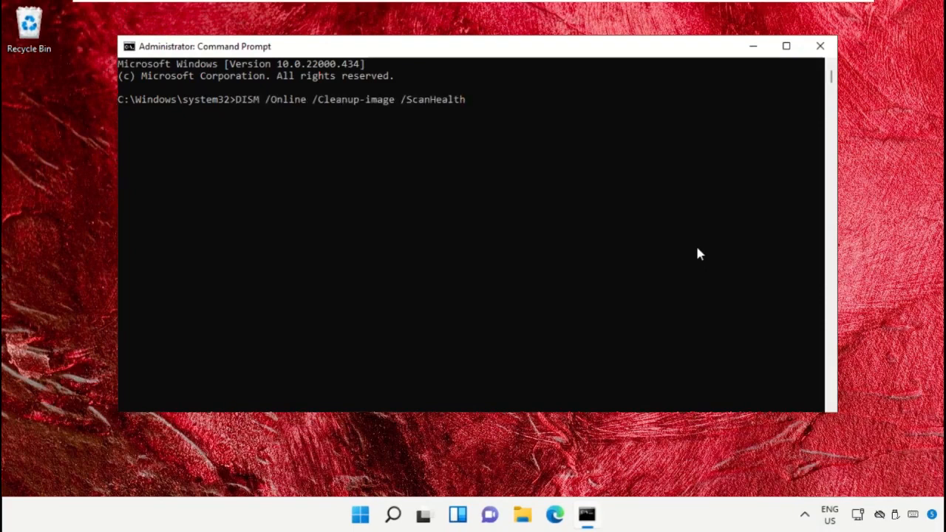
key(Return)
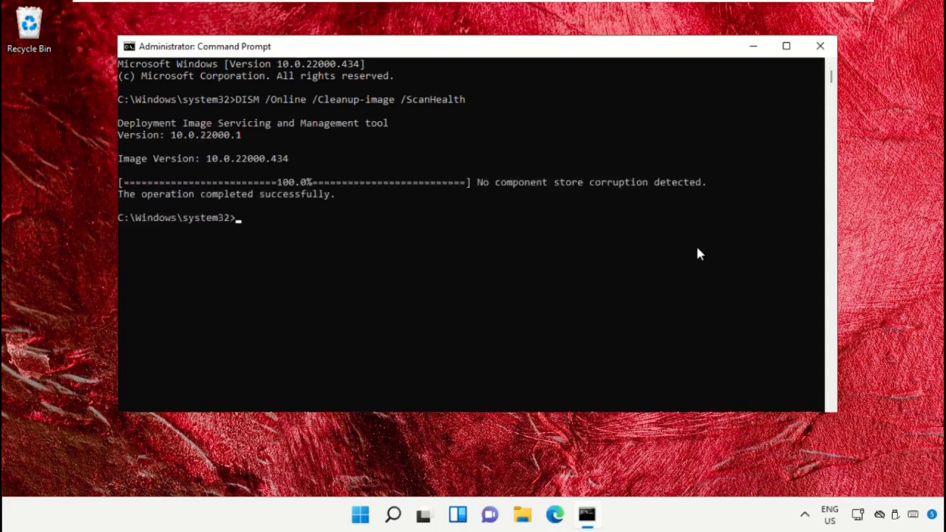
text(DISM)
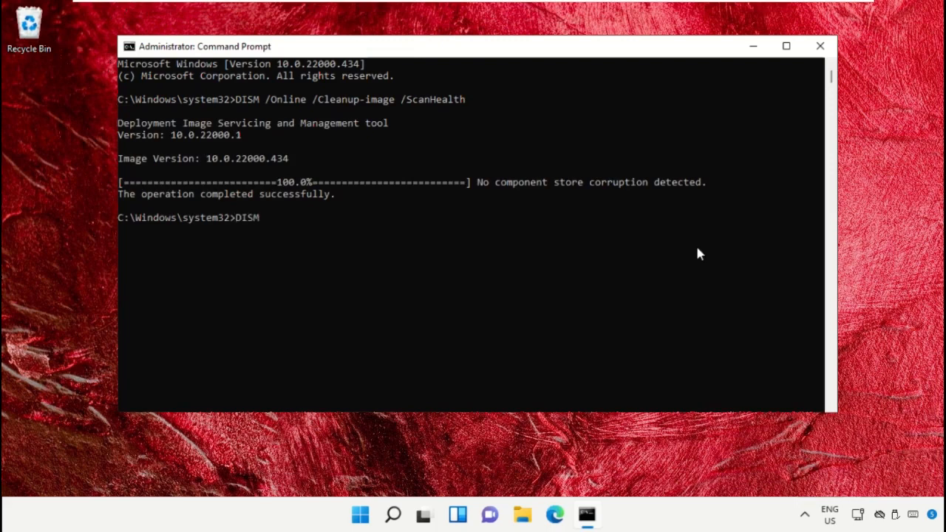
text( /Online /Cleanup-Image /RestoreHealth)
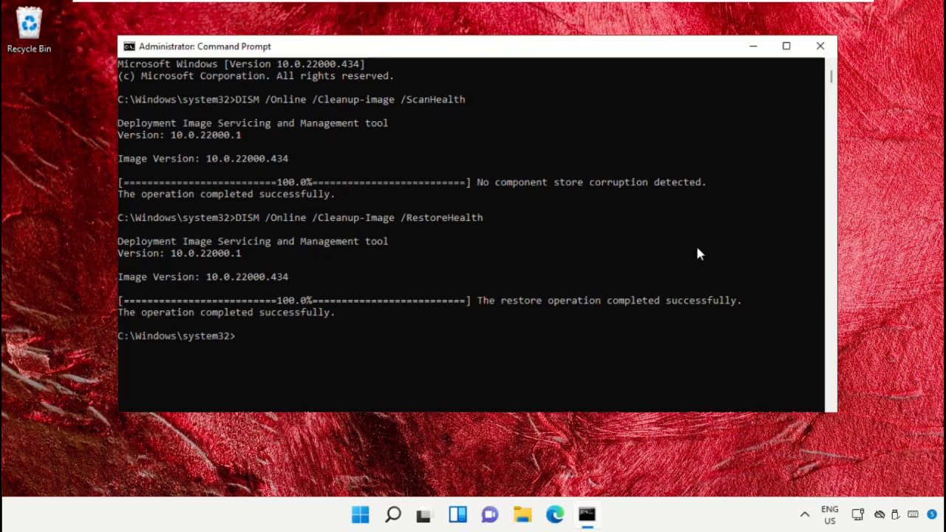
click(818, 45)
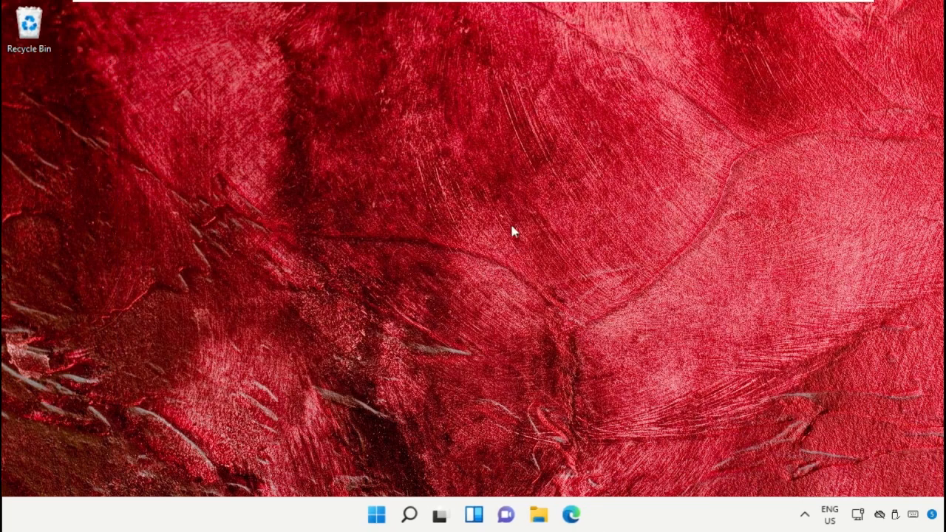
Open the Start menu's power menu to reveal the Shut down and Restart options.
click(376, 515)
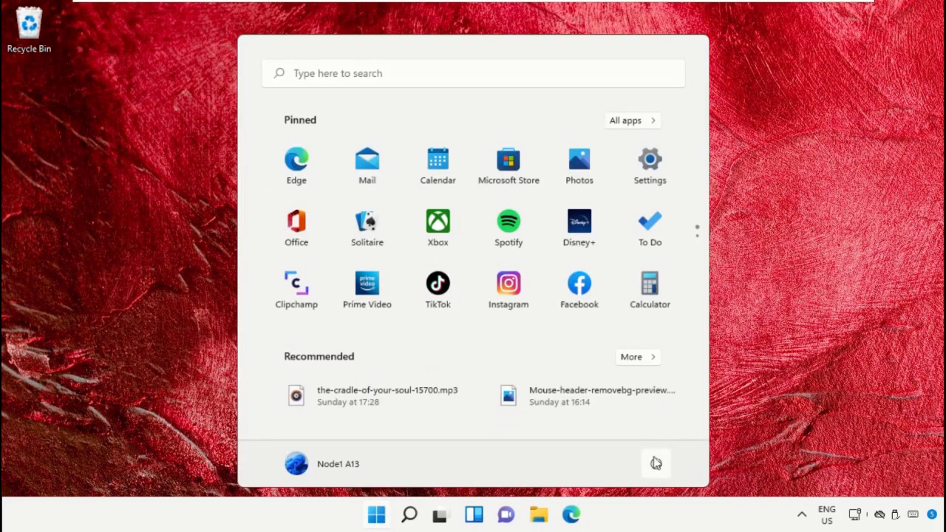
click(657, 464)
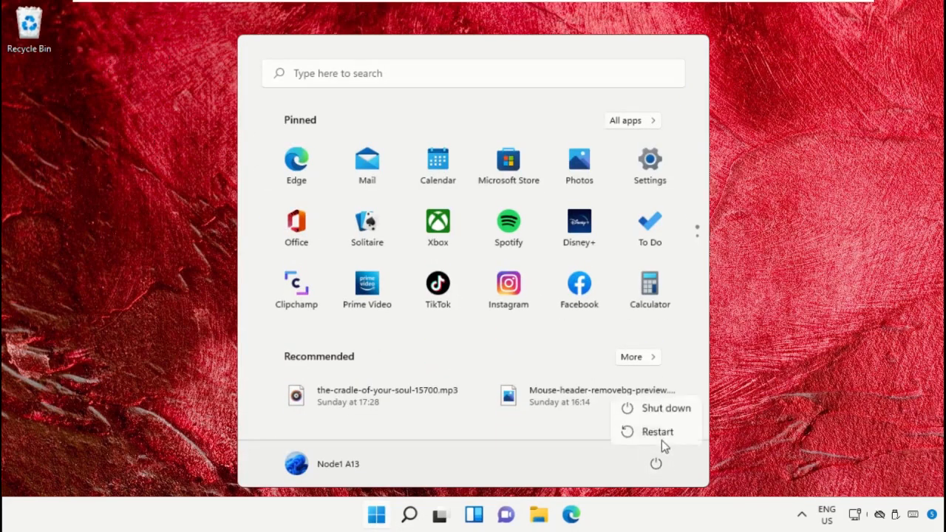